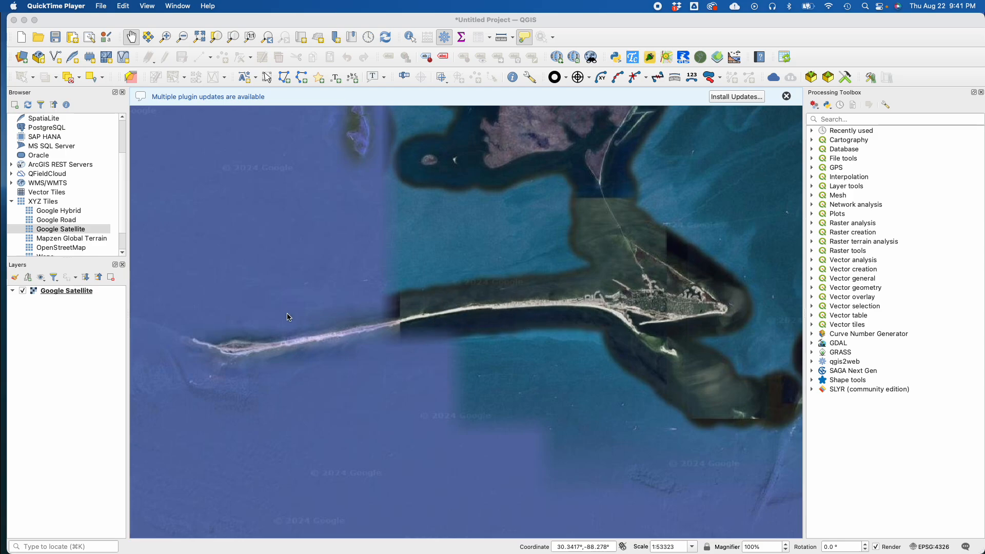
Dismiss the plugin update notice and check the program's version information.
click(786, 95)
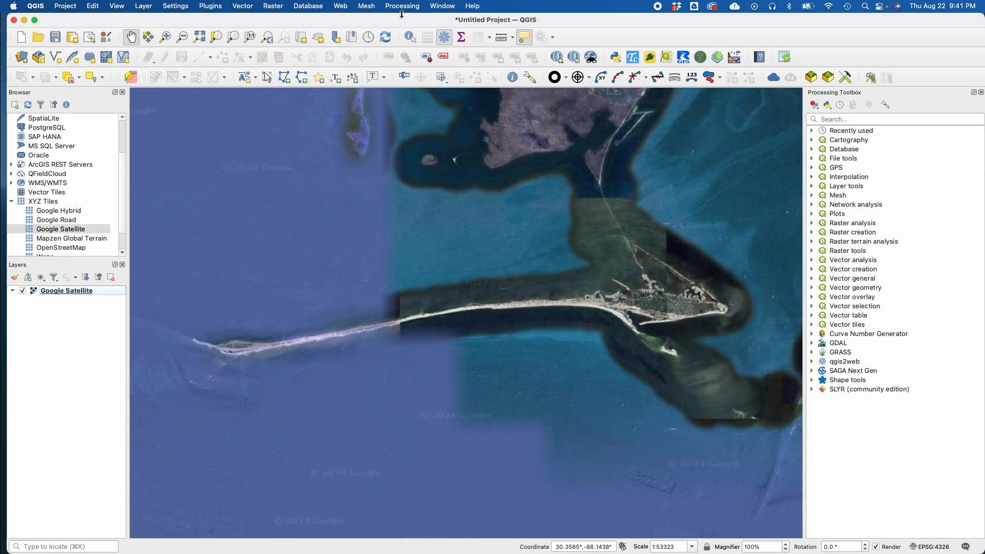
click(43, 5)
click(48, 21)
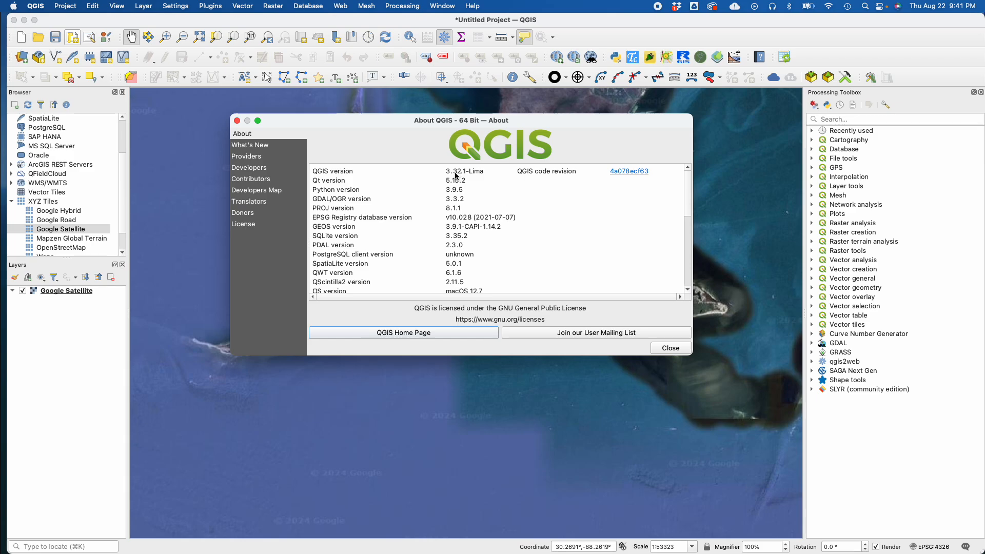
click(237, 121)
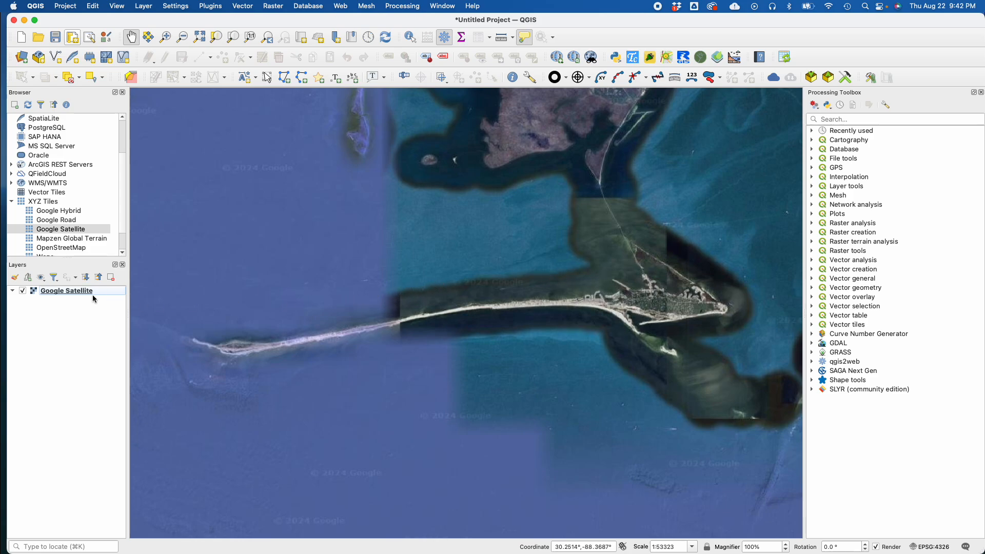
Choose DI_50yr_out.txt as the source file for a new delimited text layer.
click(23, 60)
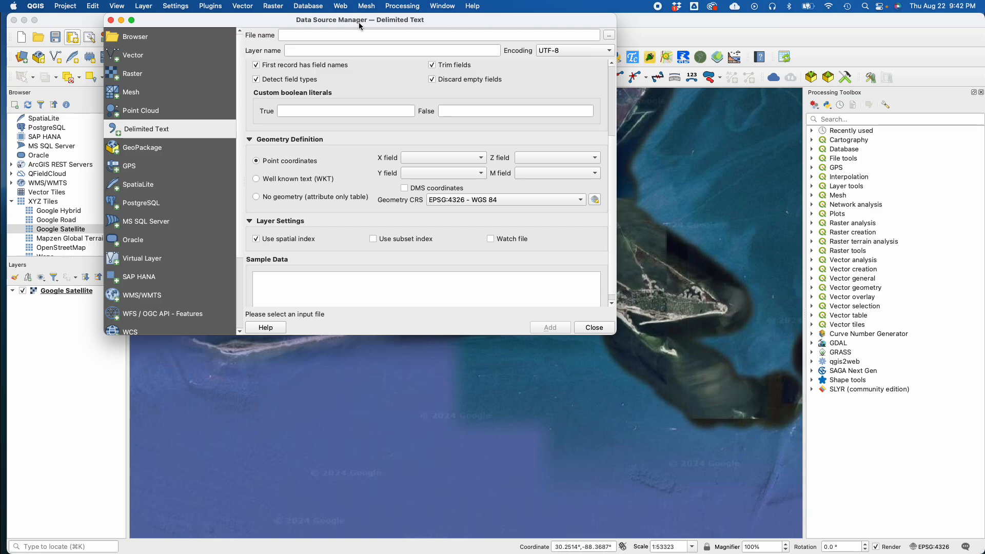
click(609, 36)
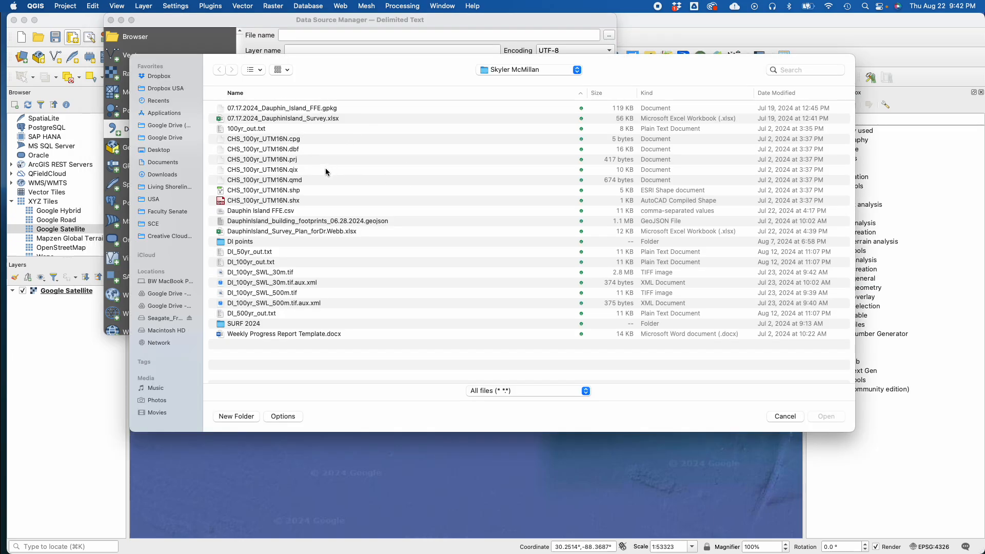
click(788, 91)
click(253, 129)
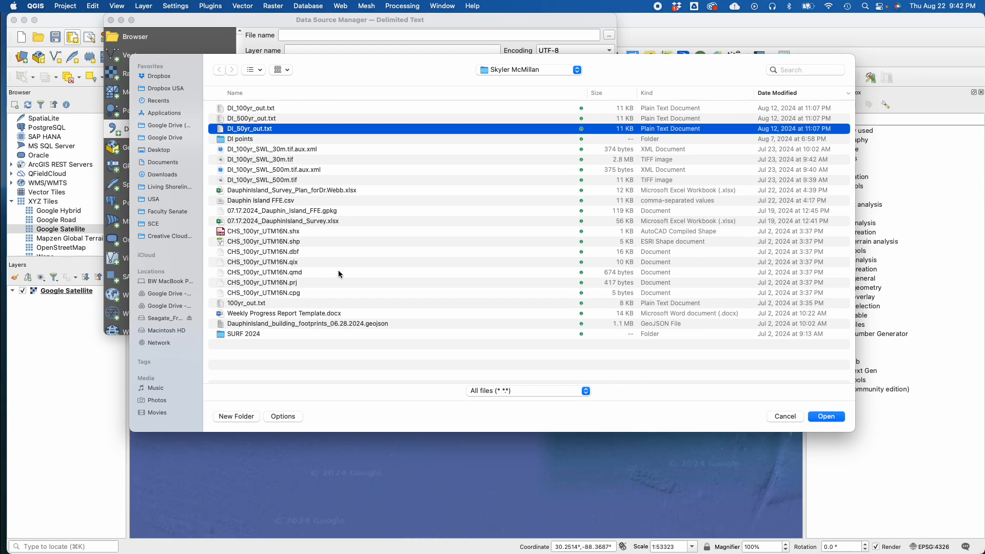
click(820, 419)
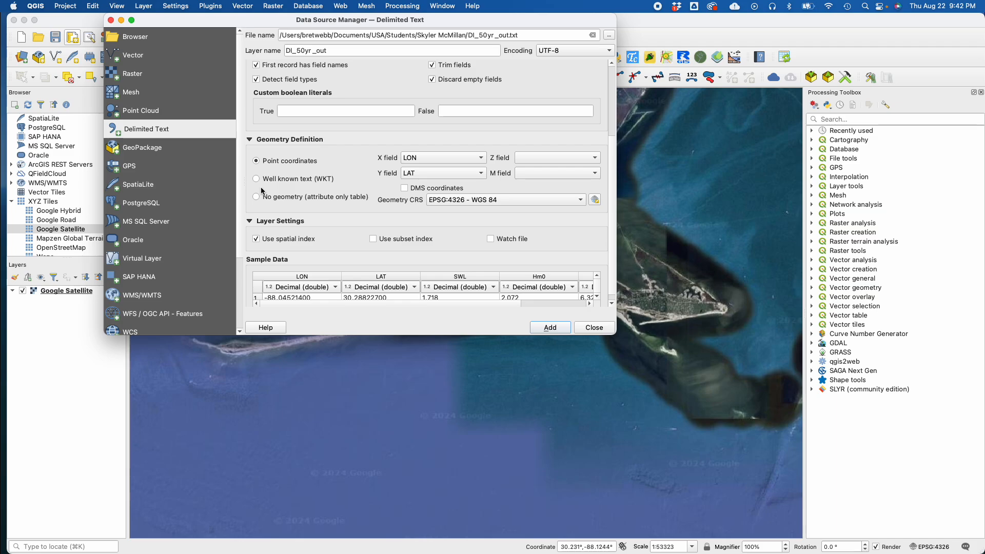
Enlarge the import window and compare how the CSV format and custom delimiters split the sample data.
scroll(262, 191, down, 1)
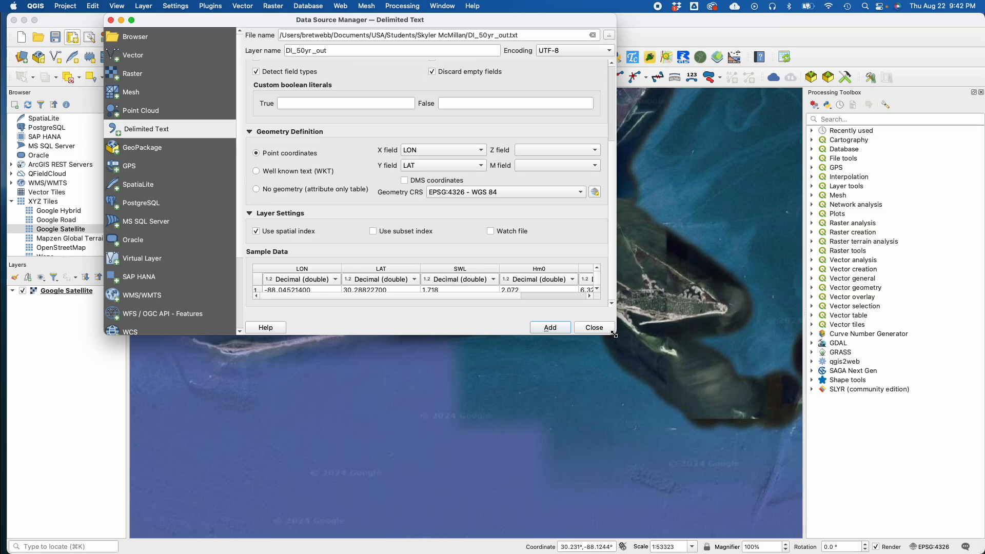
drag(615, 334, 753, 453)
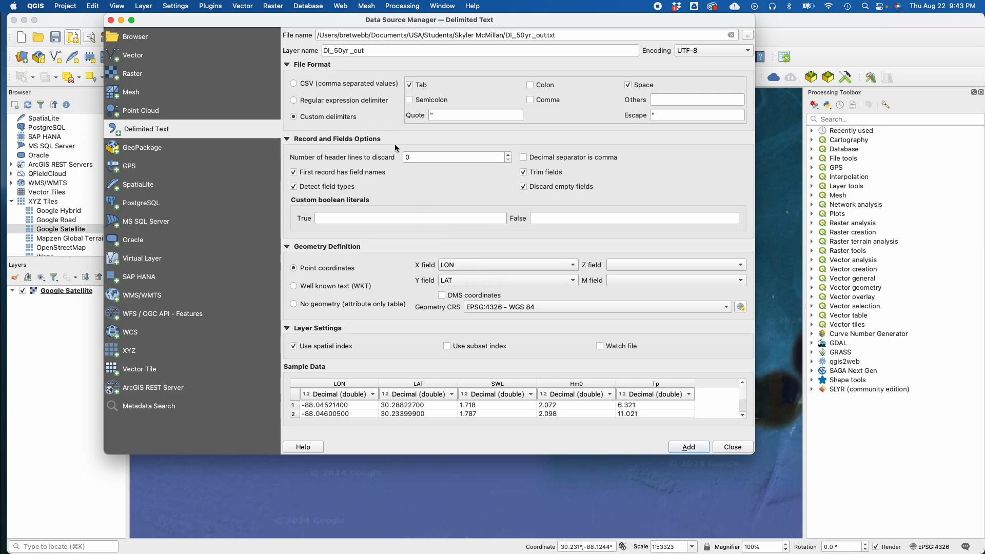
click(308, 85)
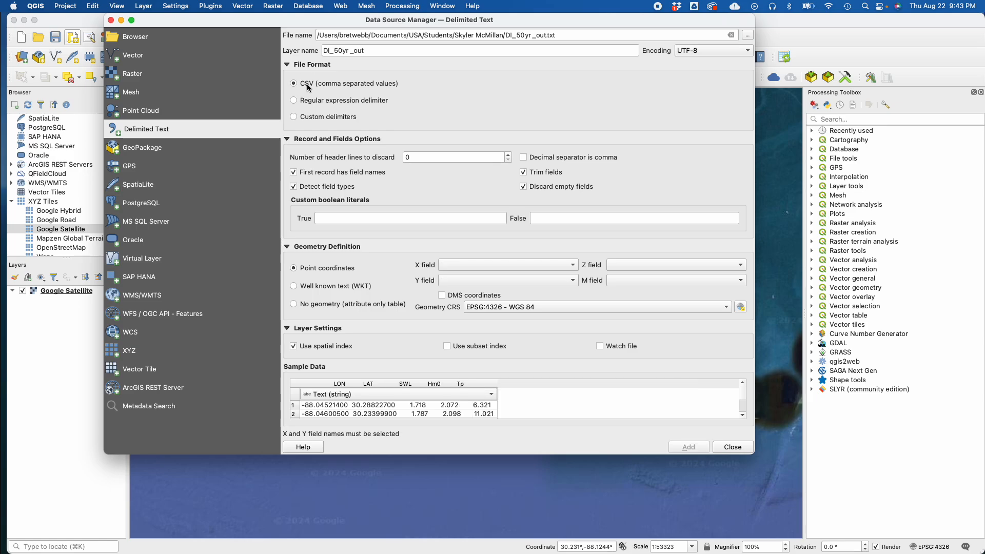
click(308, 117)
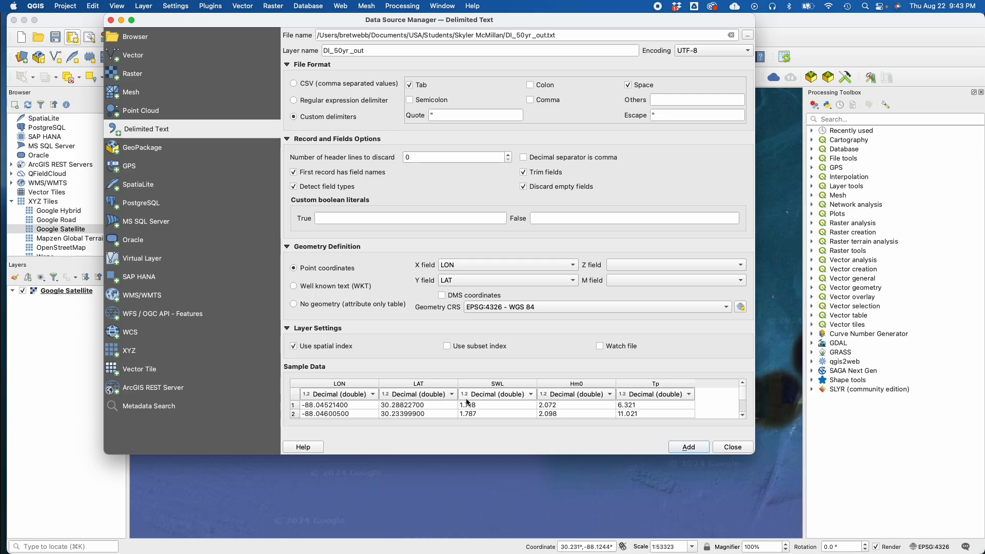
Add the text file's points to the map using custom tab and space delimiters, with LON as X and LAT as Y.
click(634, 86)
click(634, 87)
click(410, 86)
click(690, 447)
click(723, 451)
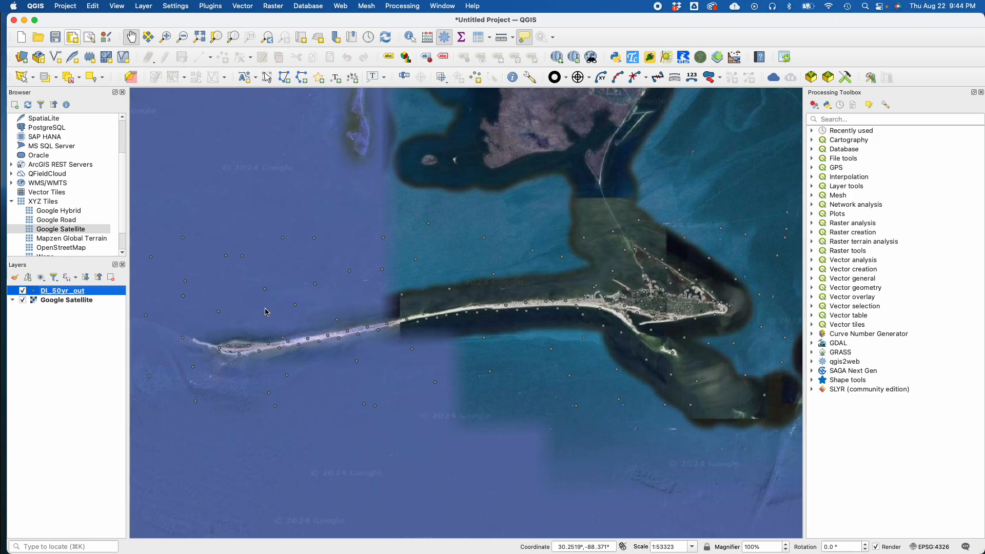
Apply the dot green marker symbol to the DI_50yr_out point layer.
click(328, 119)
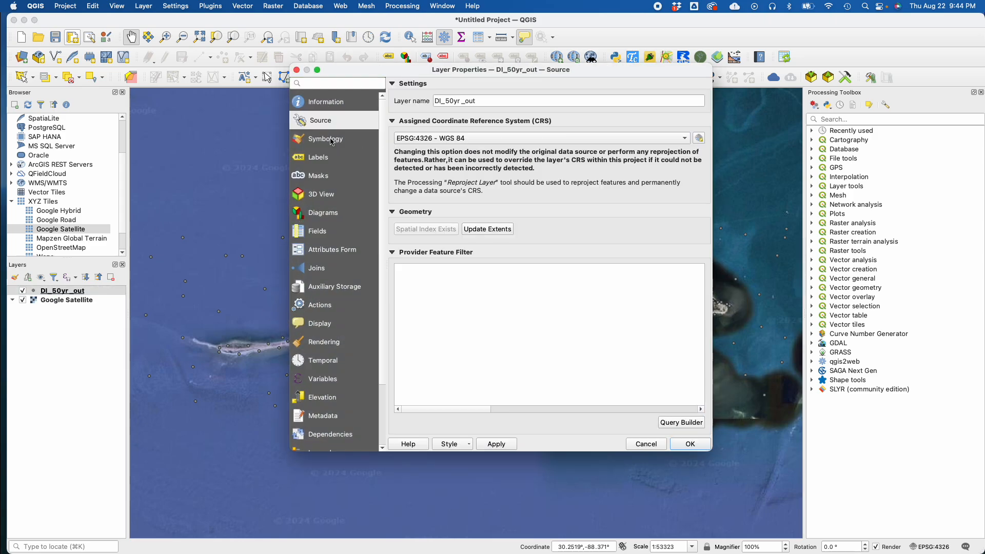
click(331, 140)
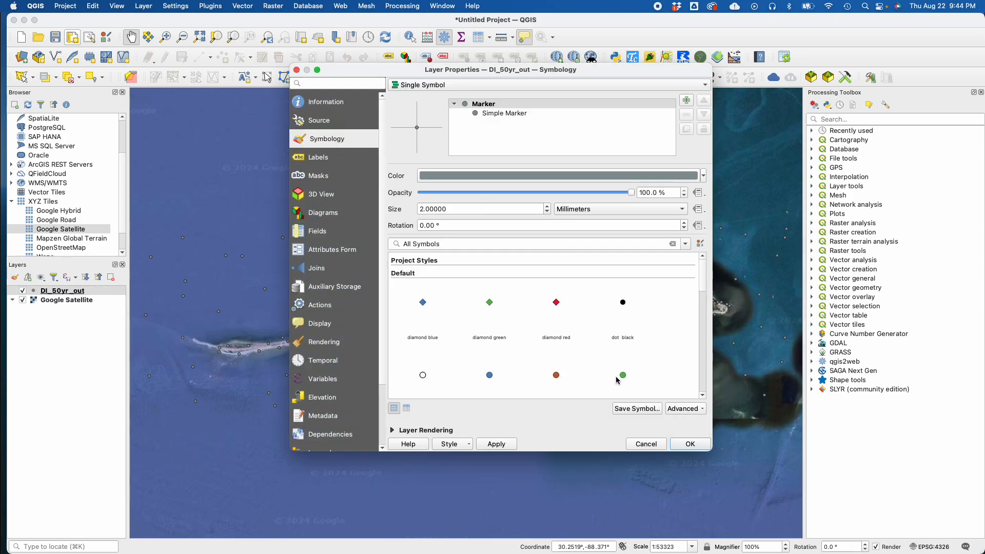
click(622, 376)
scroll(622, 379, down, 1)
click(496, 444)
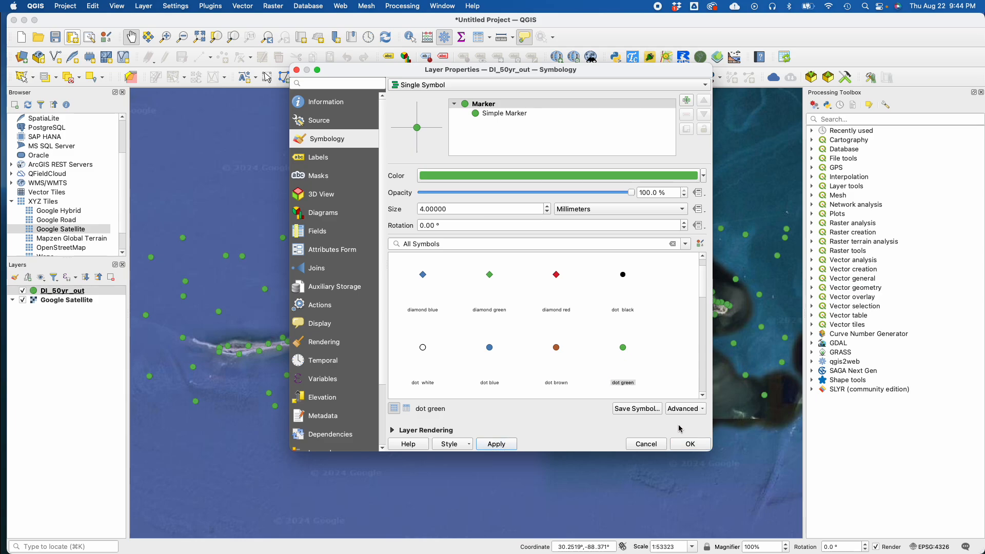
click(701, 444)
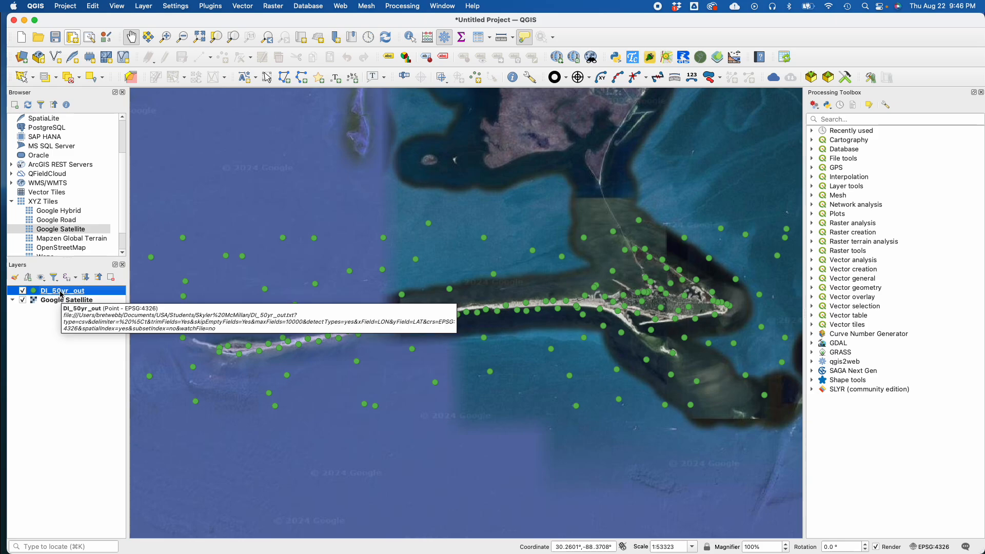
Start exporting the DI_50yr_out layer's features as an ESRI Shapefile named DI_50yr_shape in the folder that contains the source text file.
right_click(61, 293)
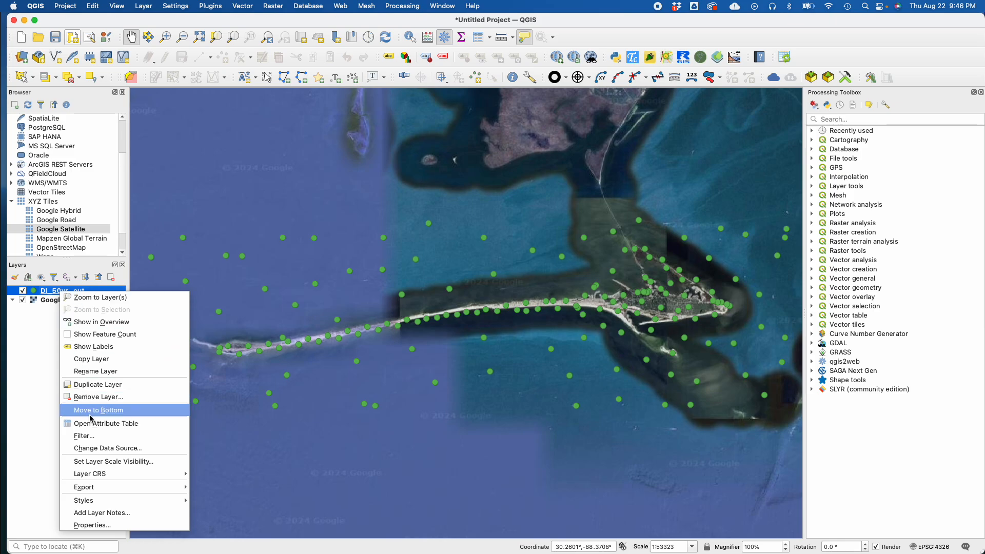
mouse_move(133, 487)
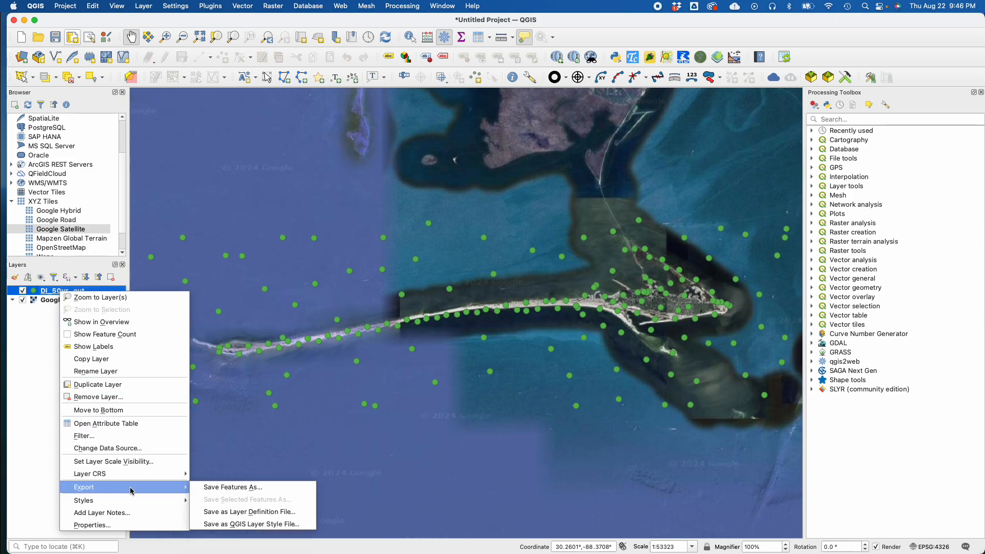
click(230, 488)
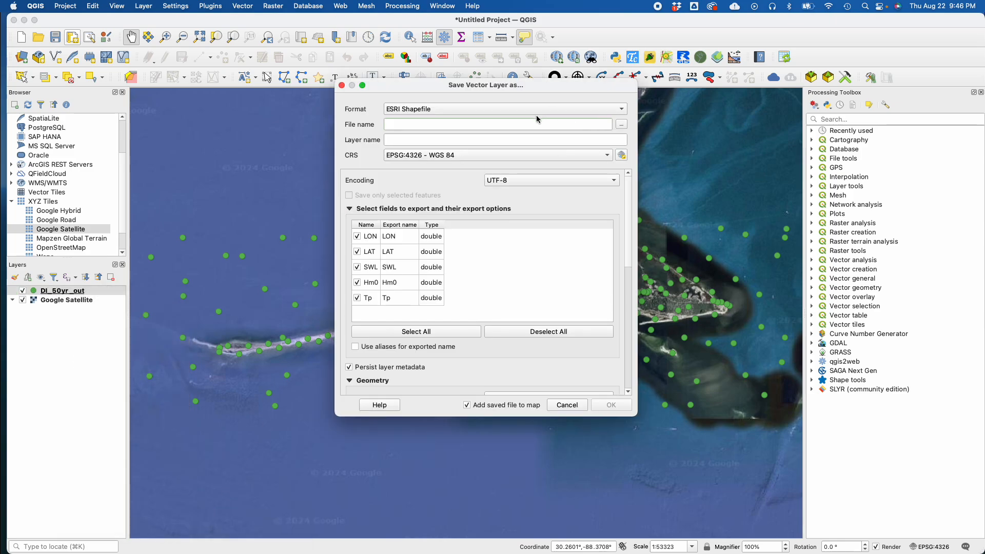
click(621, 126)
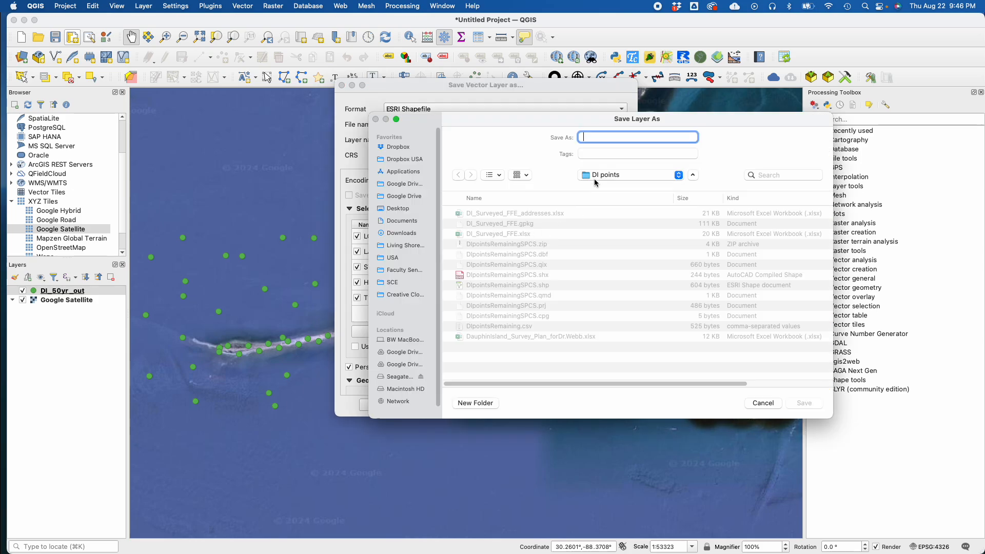
click(596, 180)
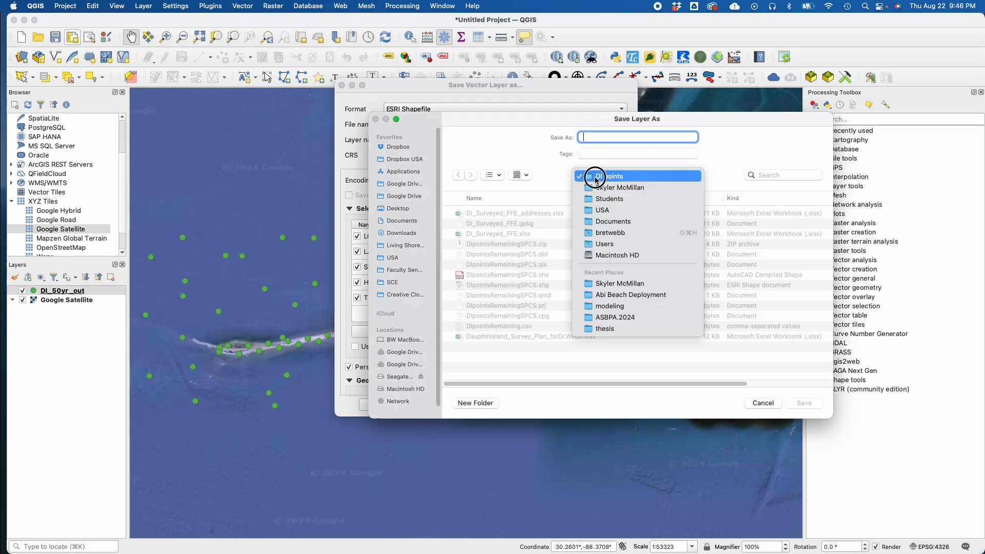
click(598, 188)
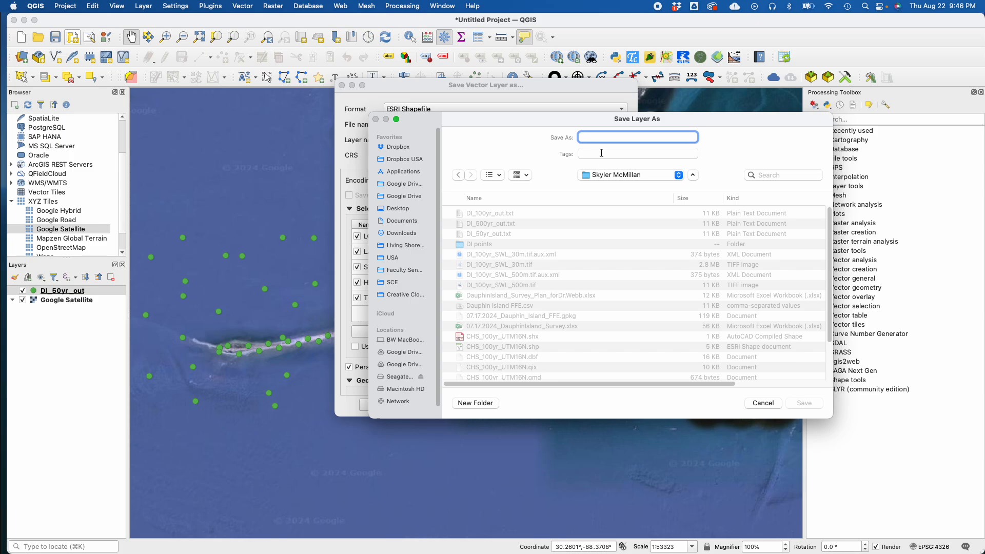
text(DI_50yr_)
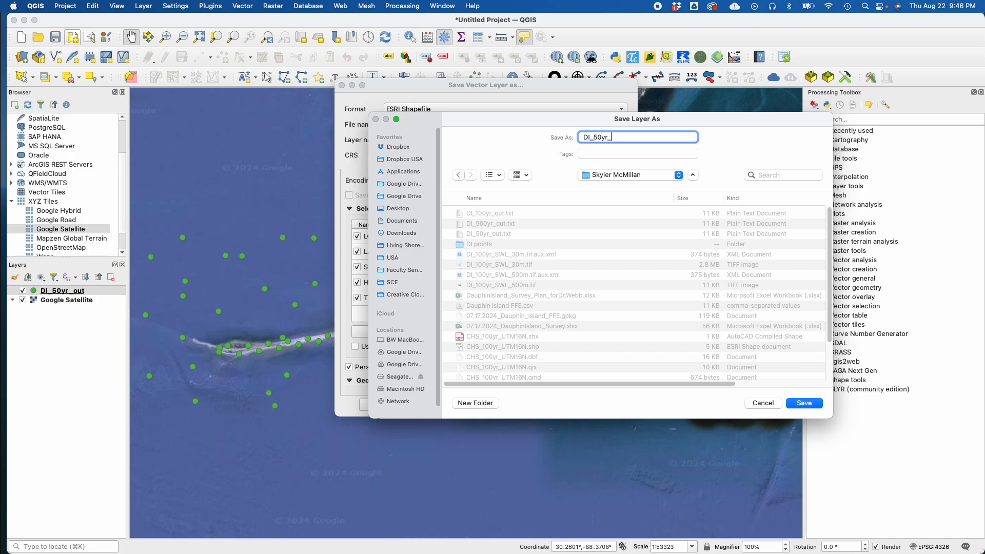
text(shape)
key(Return)
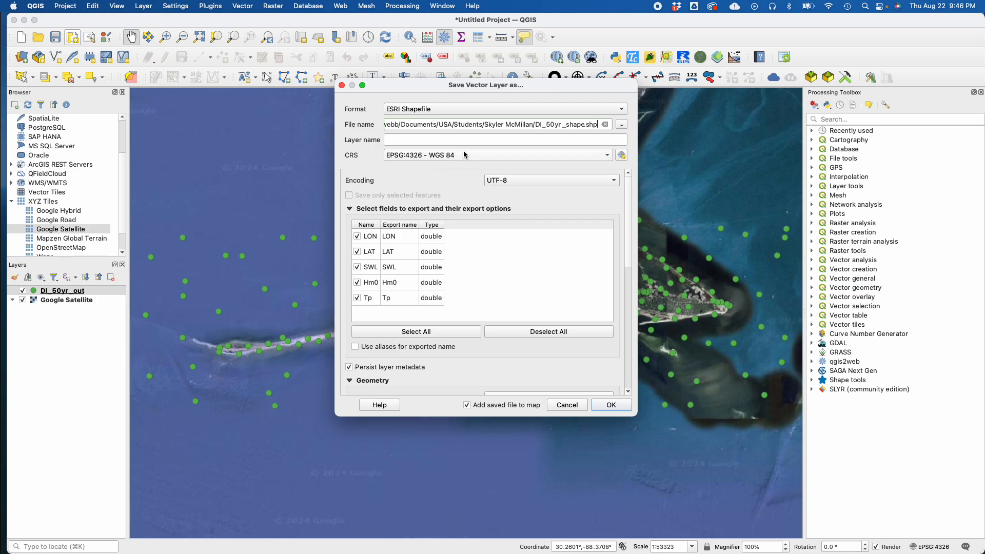
Set the export's coordinate reference system to EPSG:26916 - NAD83 / UTM zone 16N.
mouse_move(463, 155)
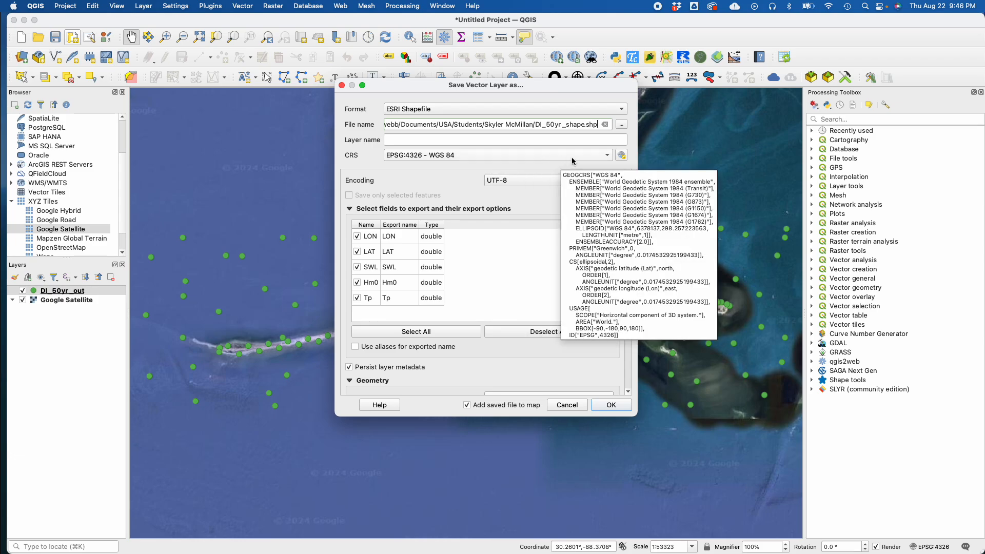
click(606, 157)
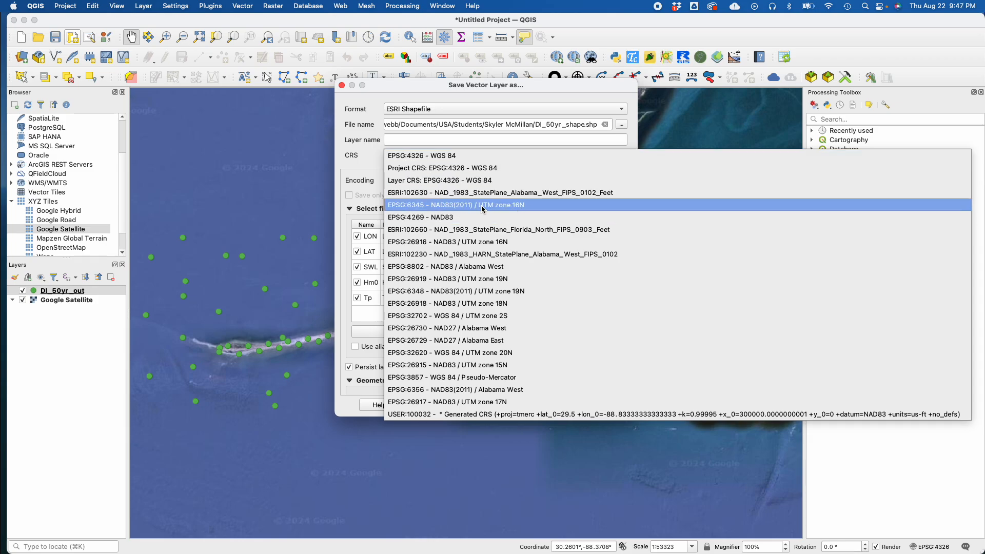
click(476, 155)
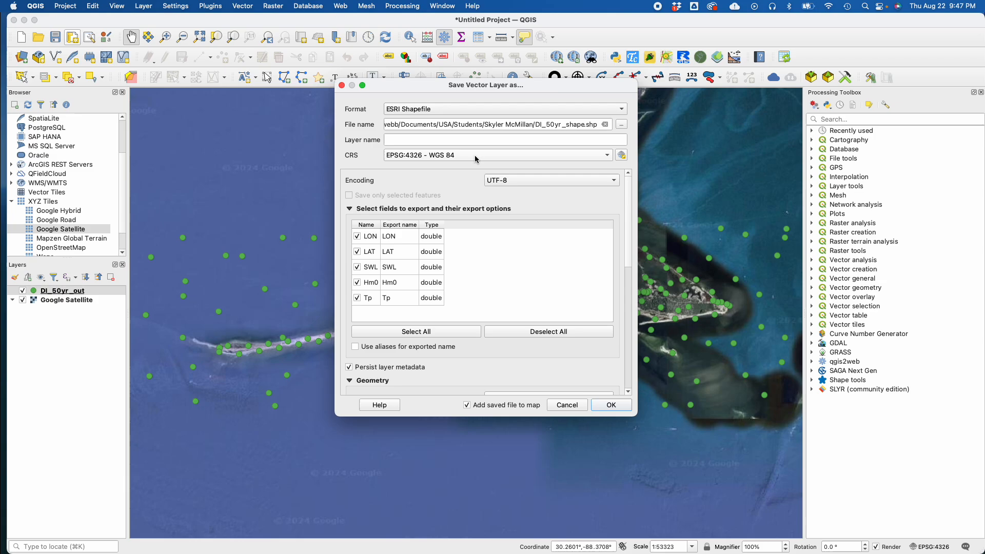
click(609, 157)
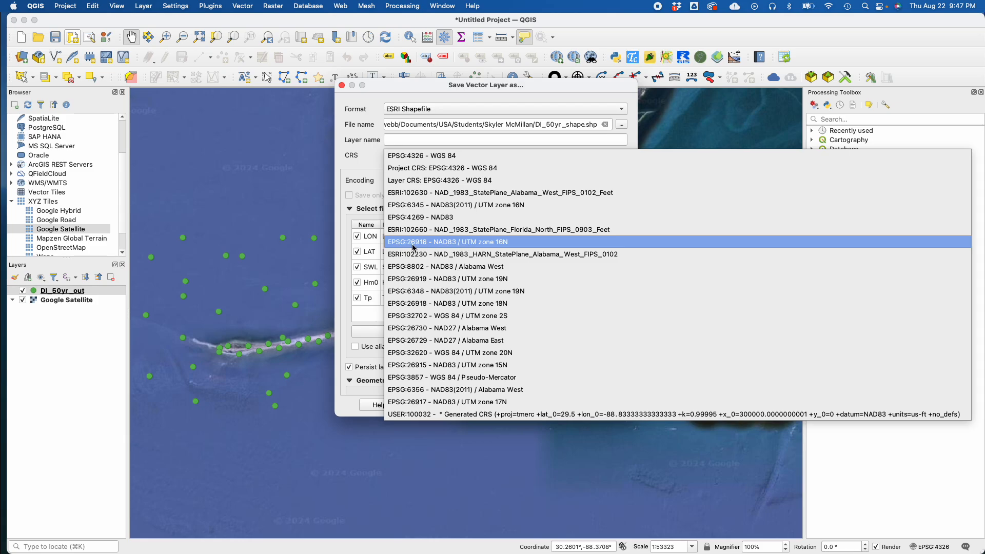
click(454, 243)
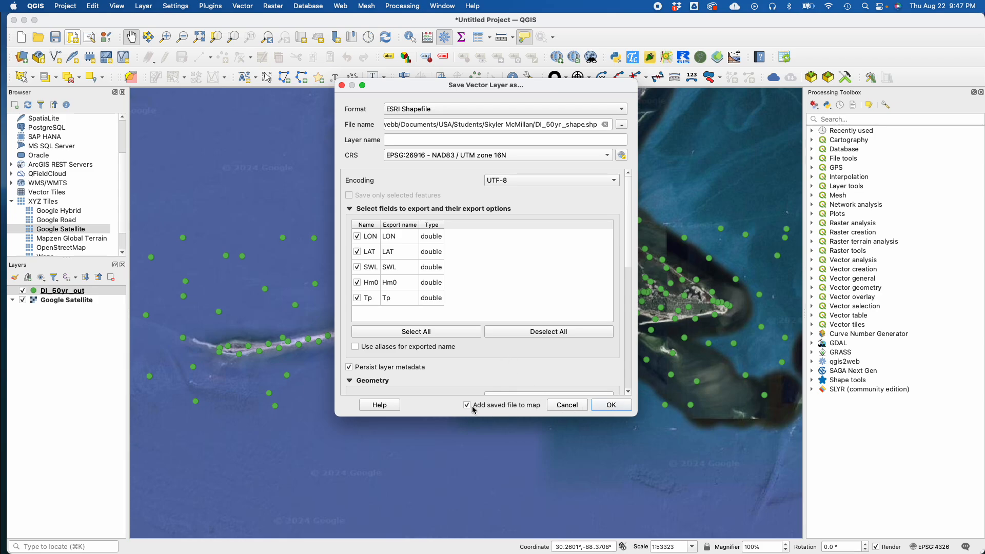
Review the remaining geometry, extent and layer options and confirm the shapefile export.
scroll(520, 384, down, 3)
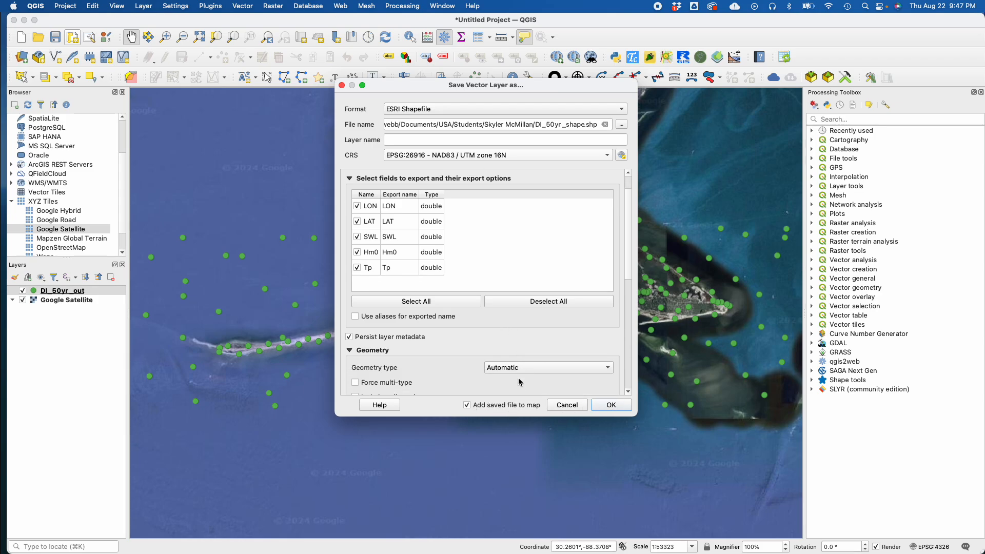
scroll(520, 384, down, 15)
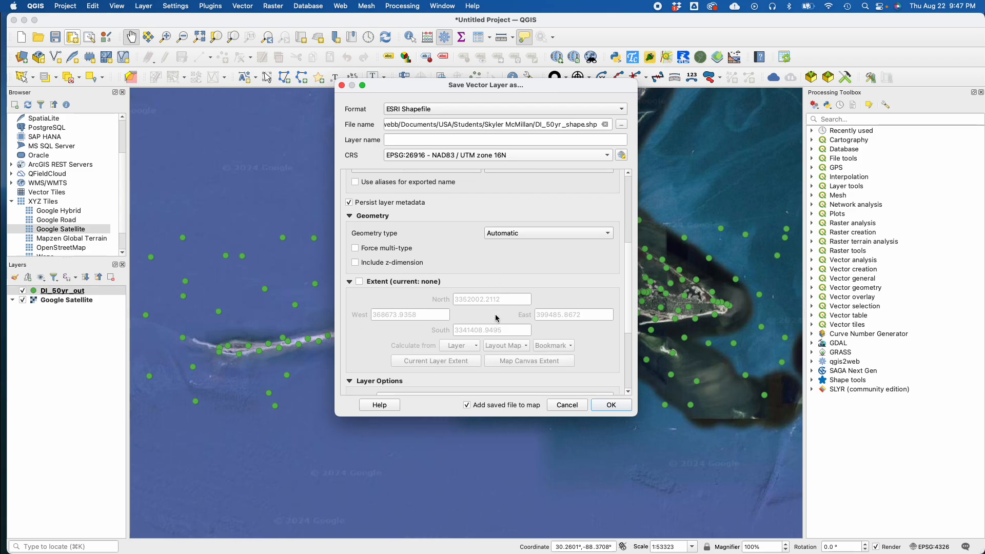
scroll(491, 326, down, 1)
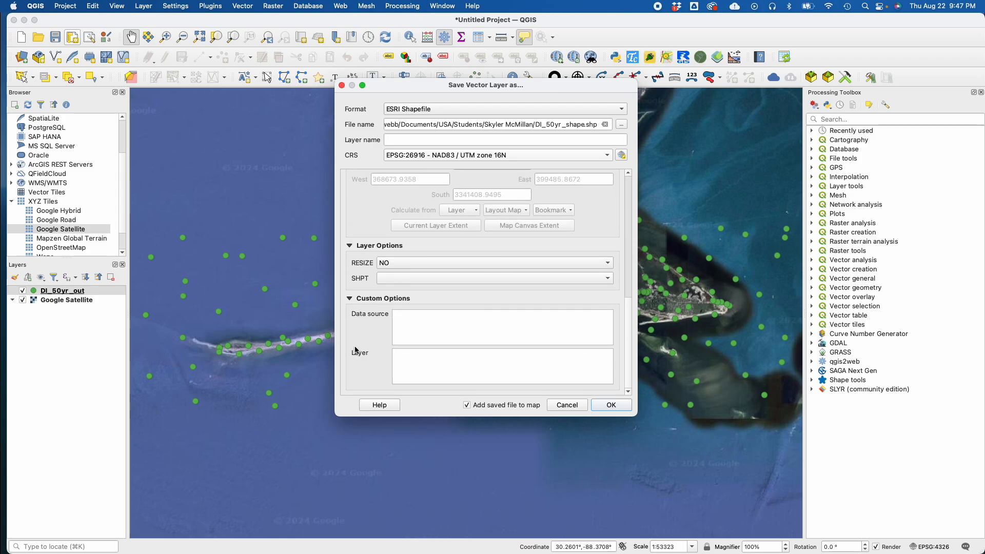
click(608, 406)
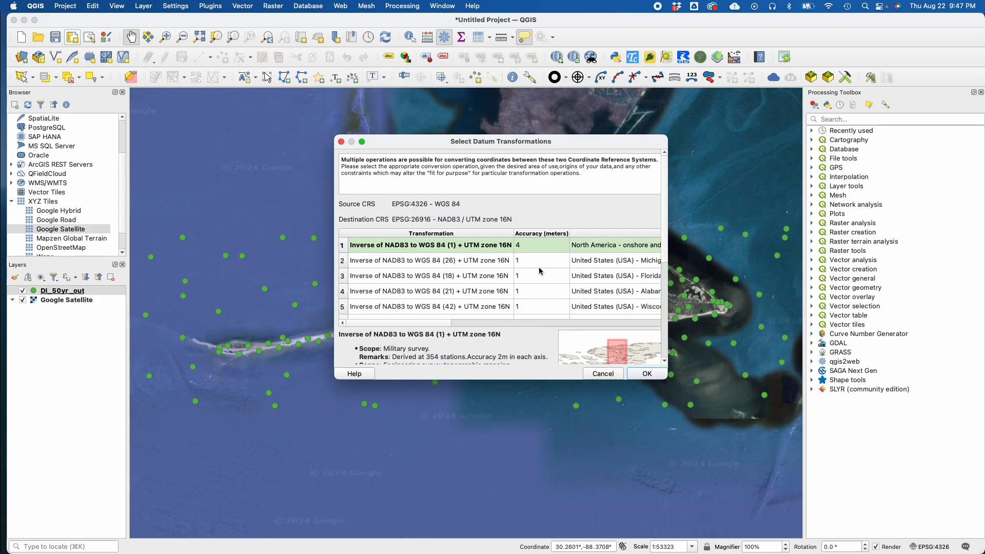
Review the WGS 84 to NAD83 / UTM zone 16N datum transformation details and accept the Inverse of NAD83 to WGS 84 (1) operation.
mouse_move(486, 251)
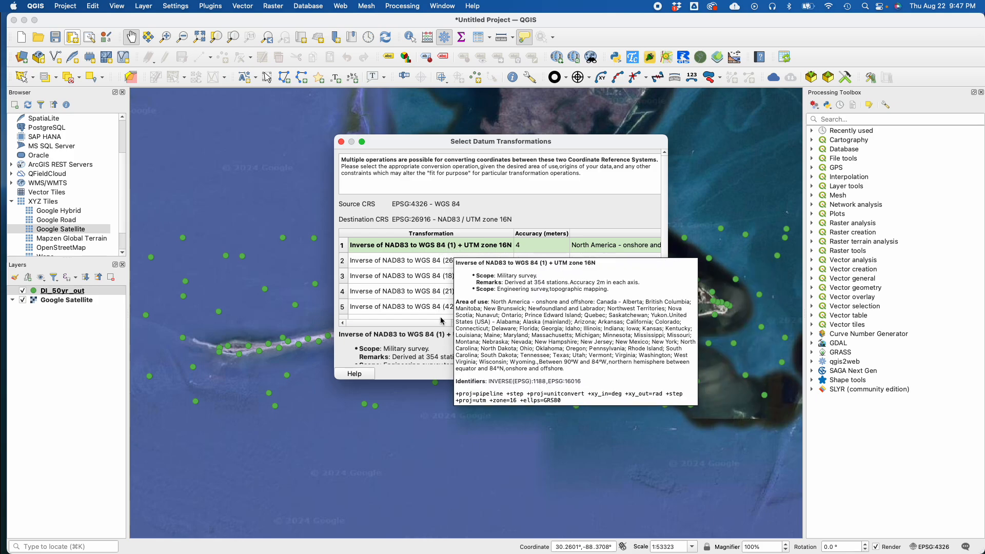
scroll(430, 343, down, 1)
scroll(621, 348, down, 3)
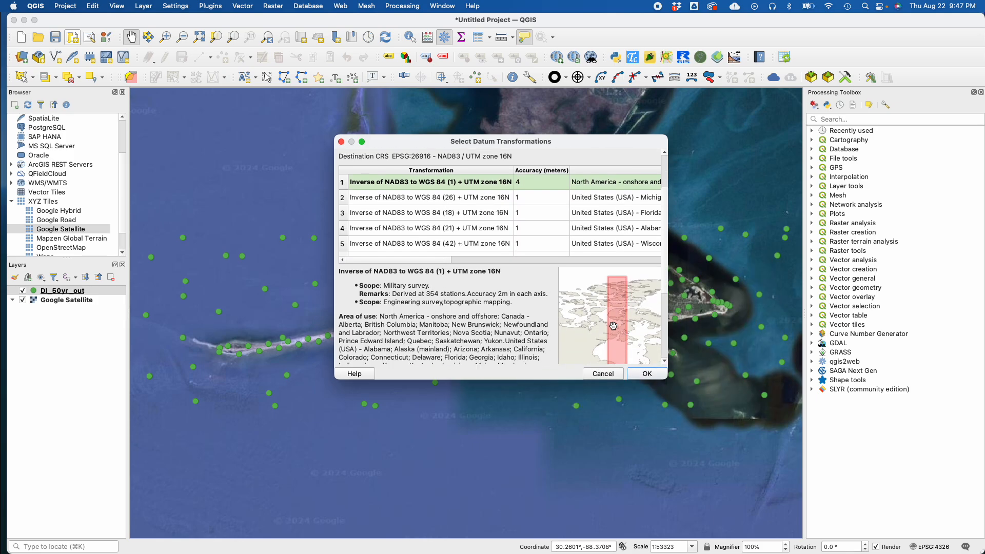
scroll(620, 347, down, 2)
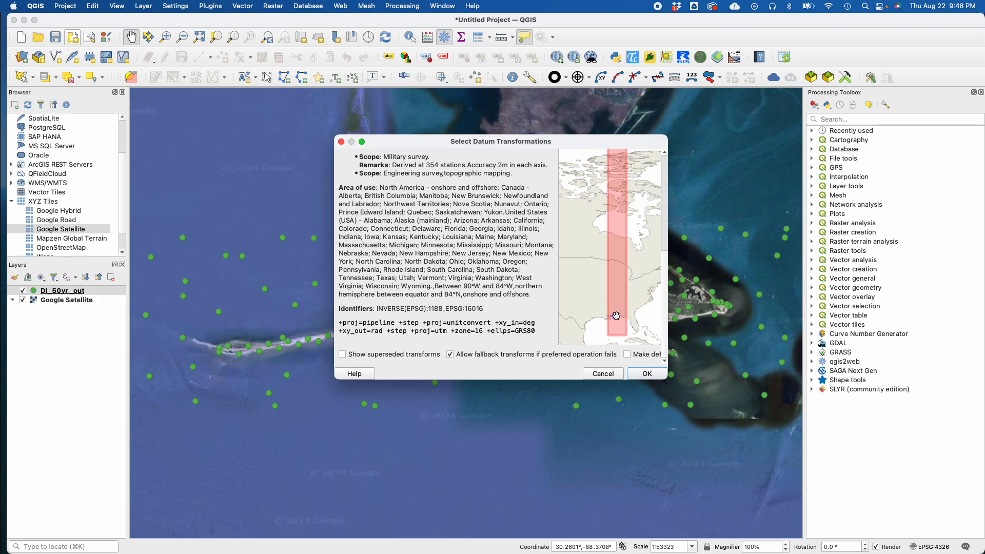
click(646, 373)
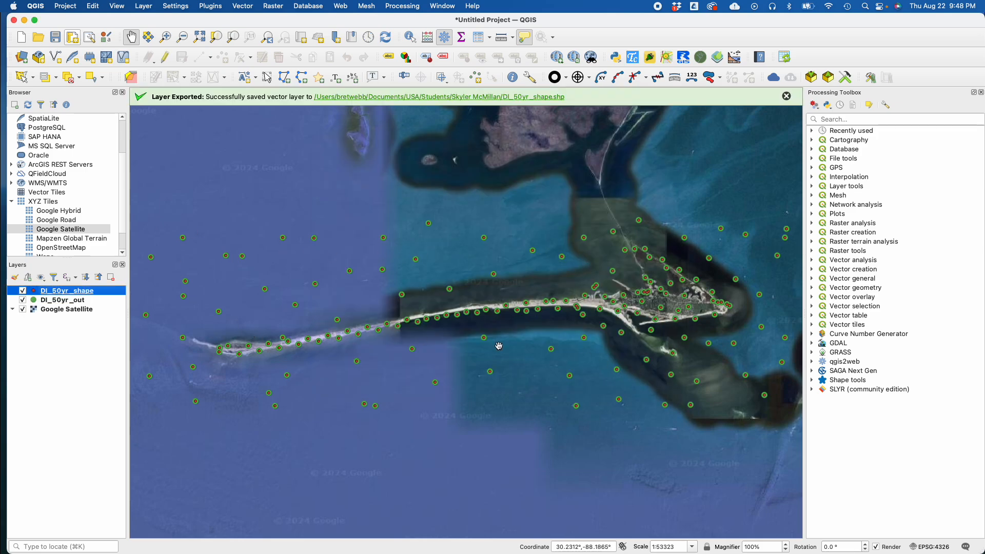
Remove the original DI_50yr_out layer from the project.
click(78, 299)
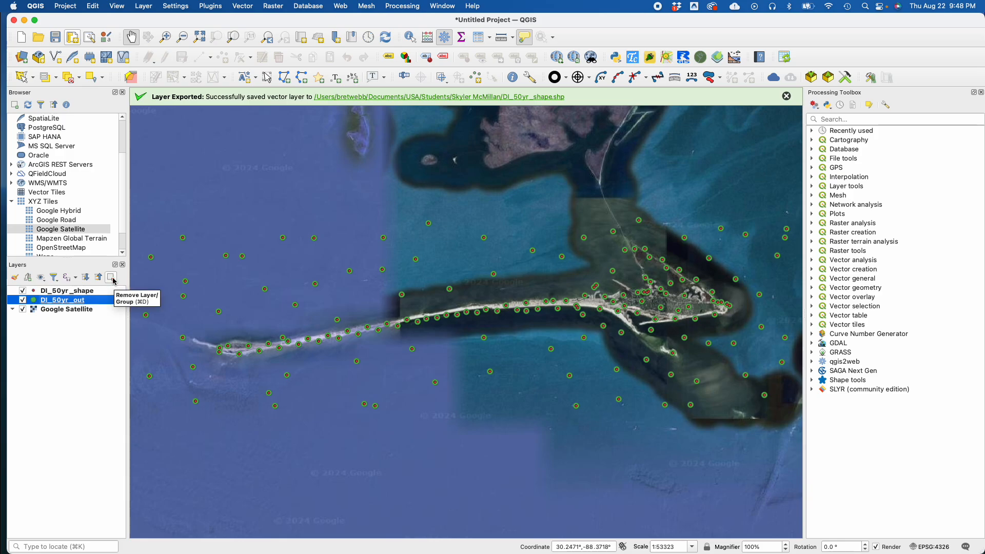
click(112, 278)
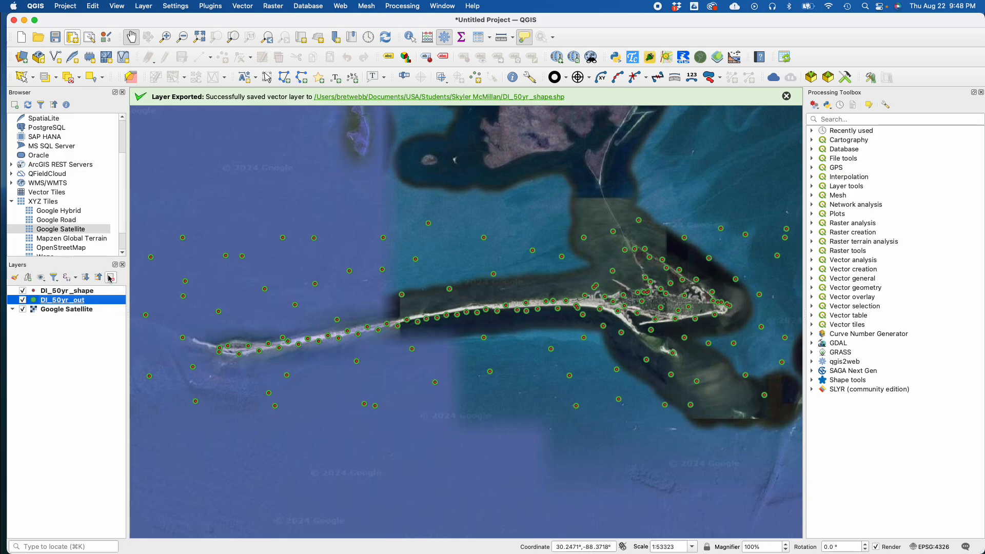
key(Return)
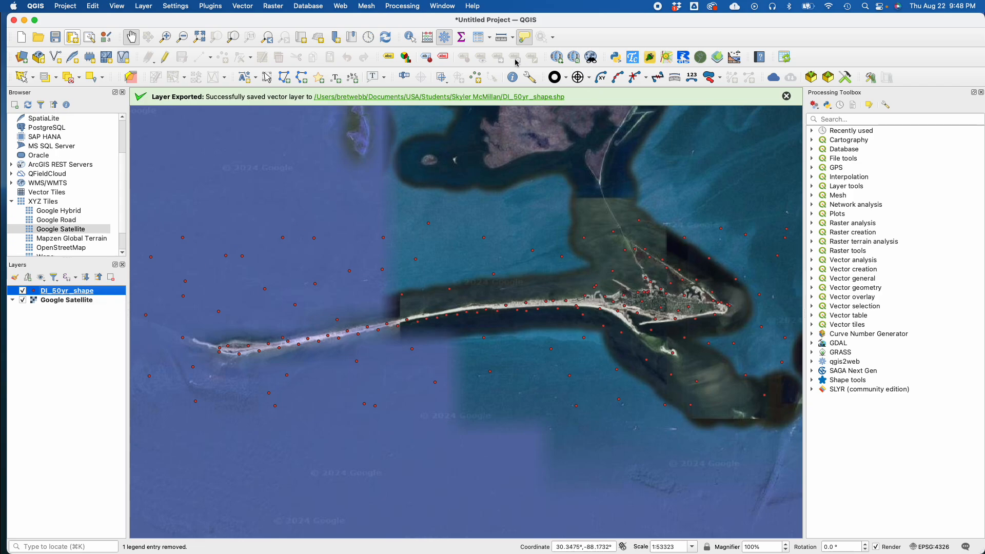
Examine the coordinate, SWL, Hm0 and Tp columns in the DI_50yr_shape attribute table, widening SWL to show its full values.
click(481, 40)
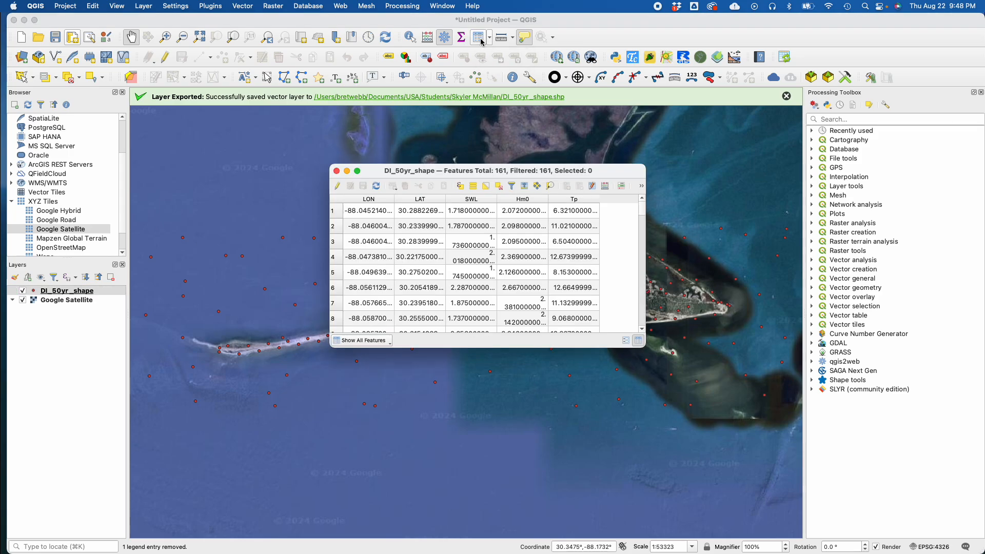
drag(641, 358, 854, 486)
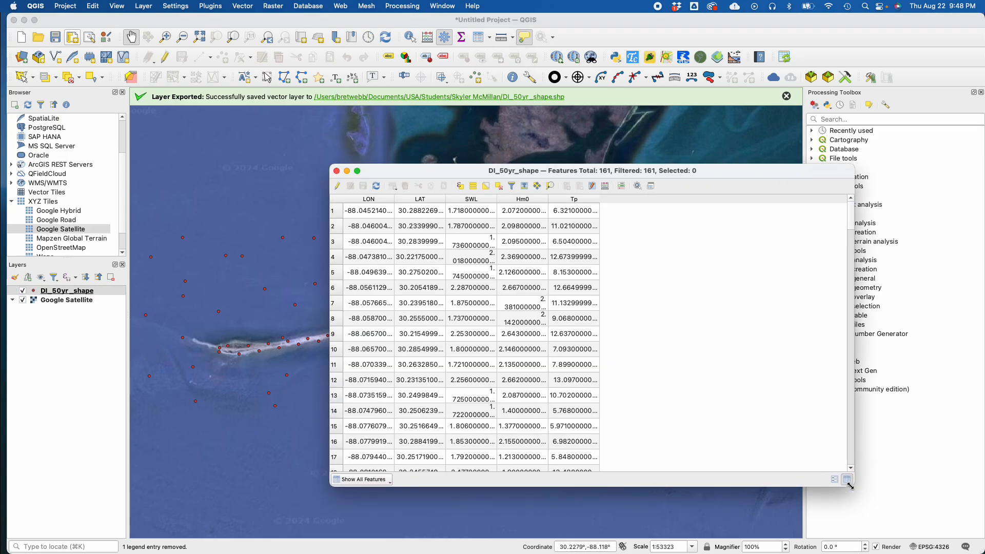
double_click(497, 199)
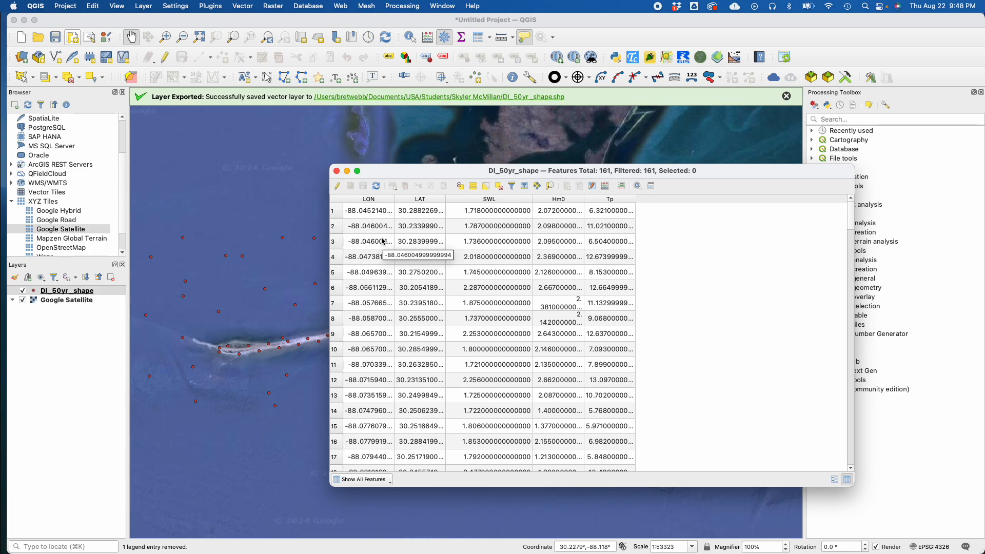
click(337, 171)
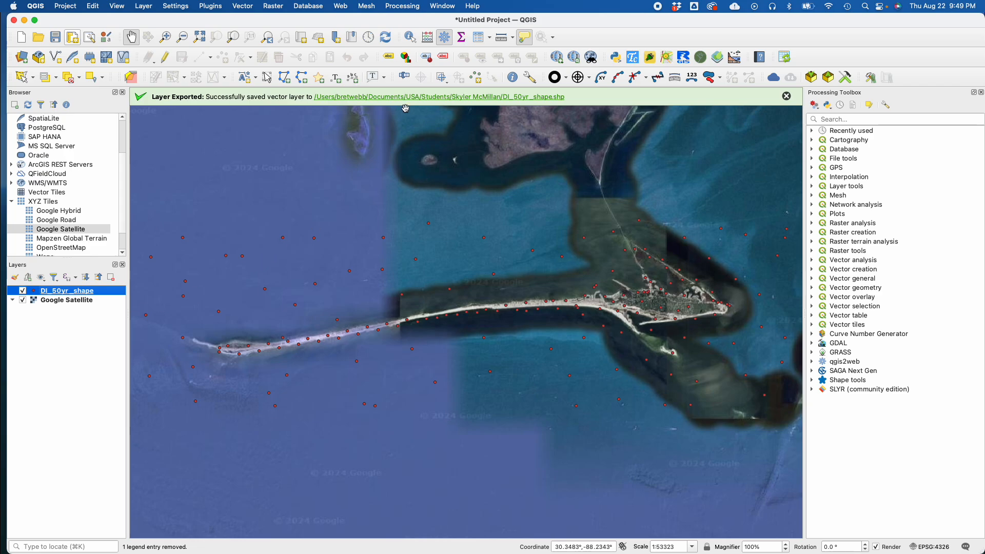
Set up a new DI_50yr_shape field named XUTM in the Field Calculator, as Decimal number (real) with precision 2.
click(426, 37)
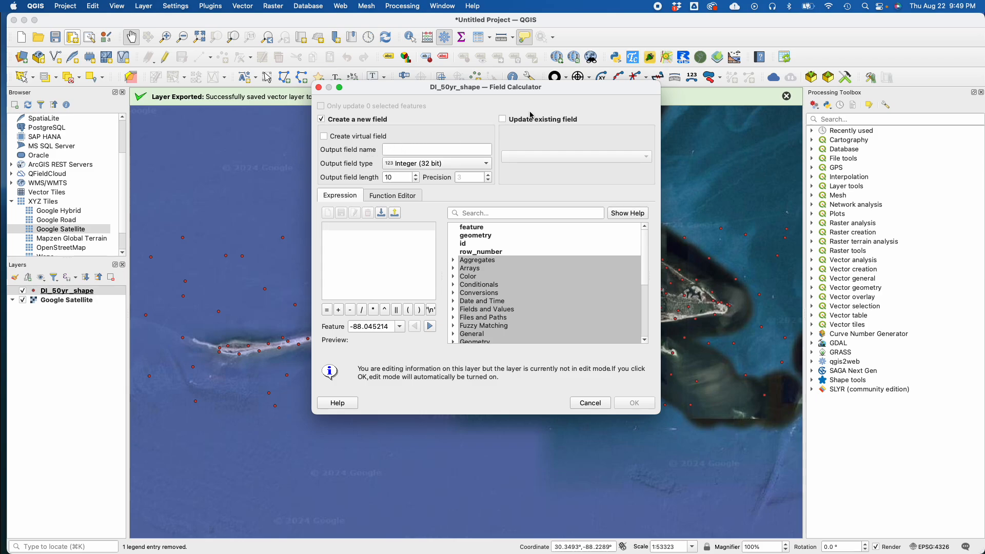
click(386, 150)
text(XUTM)
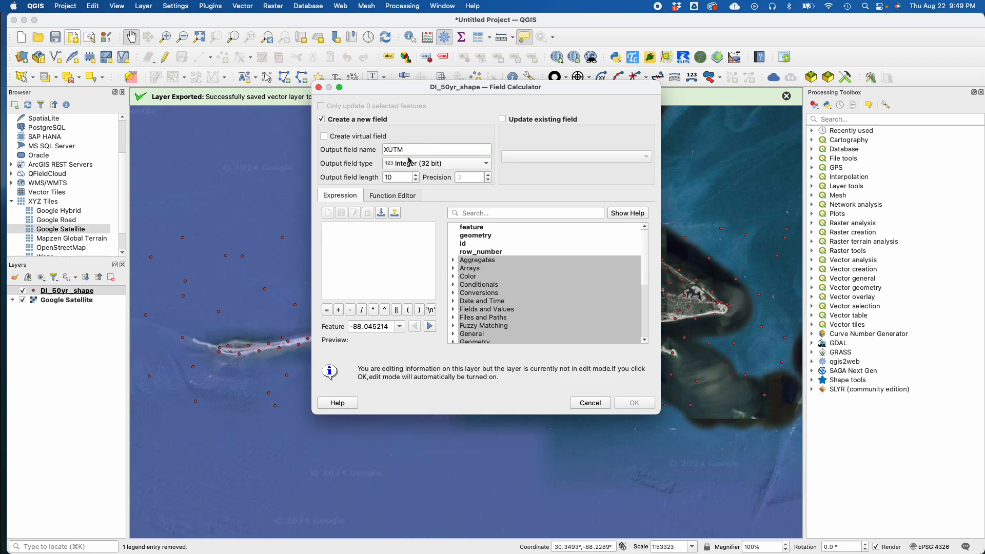
click(418, 165)
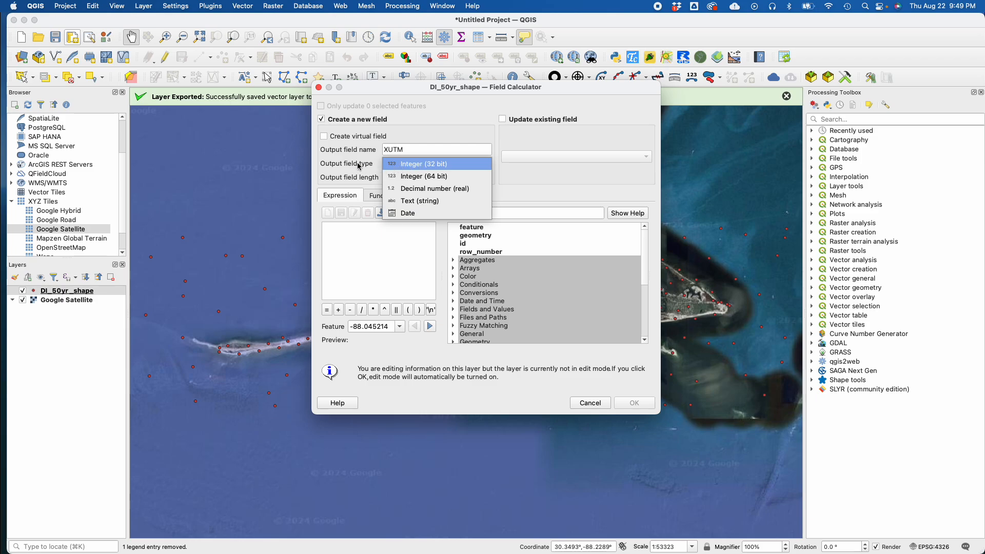
click(426, 188)
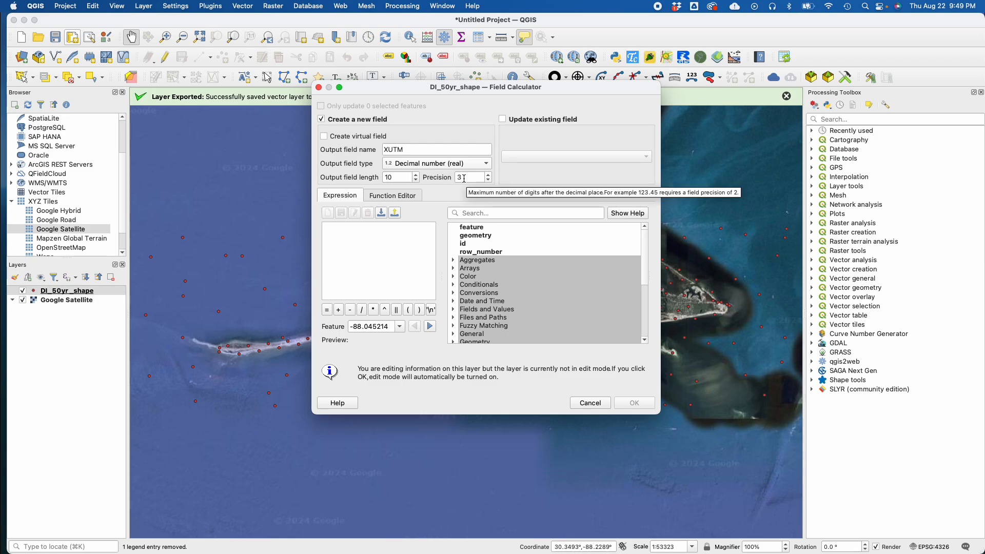
drag(464, 178, 457, 178)
text(2)
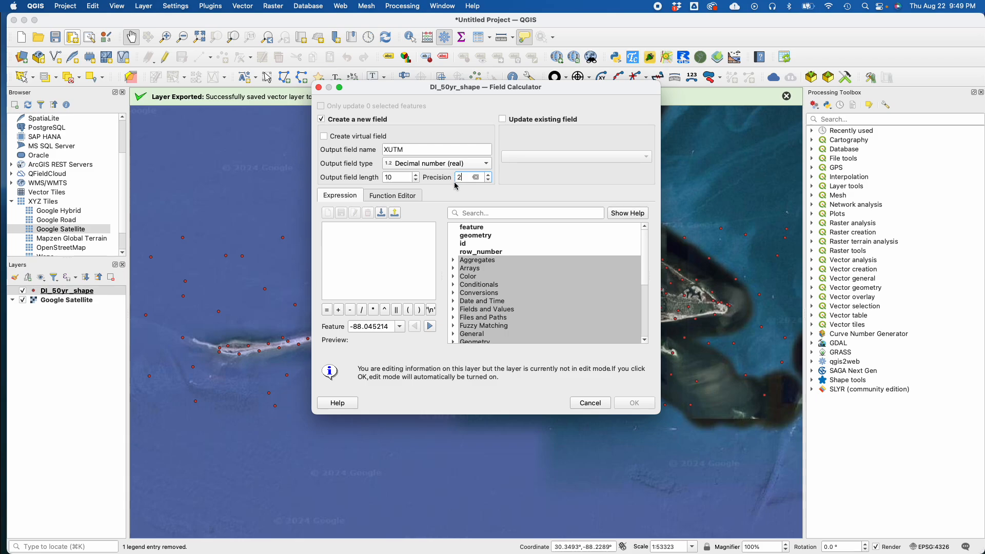
Enter $x as the XUTM field's expression and create the field.
click(390, 240)
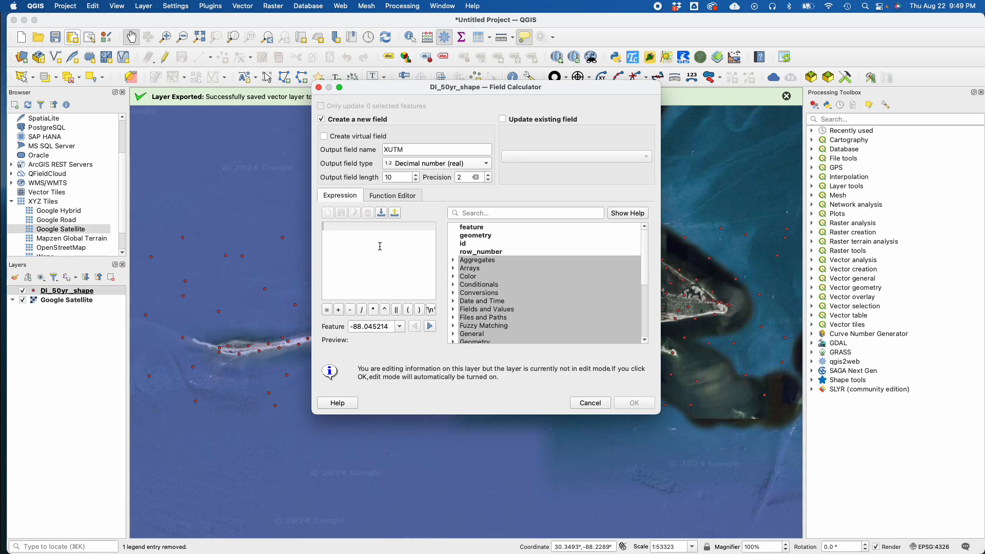
scroll(481, 264, down, 5)
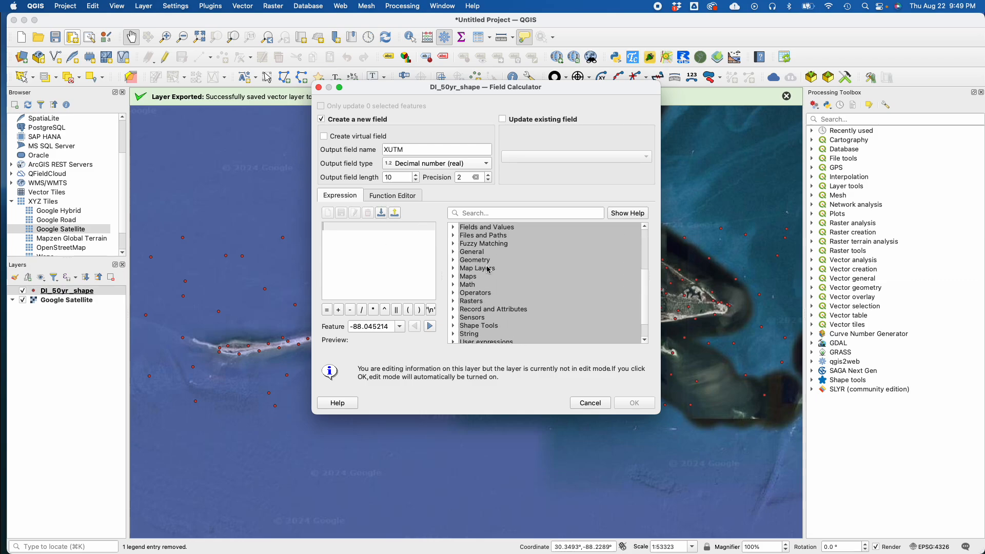
scroll(485, 256, up, 5)
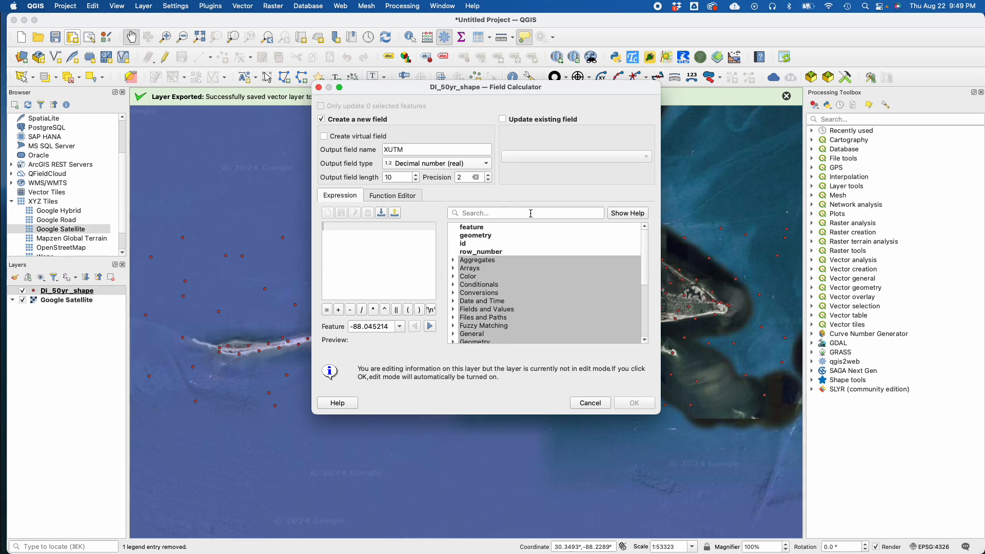
click(361, 245)
text($x)
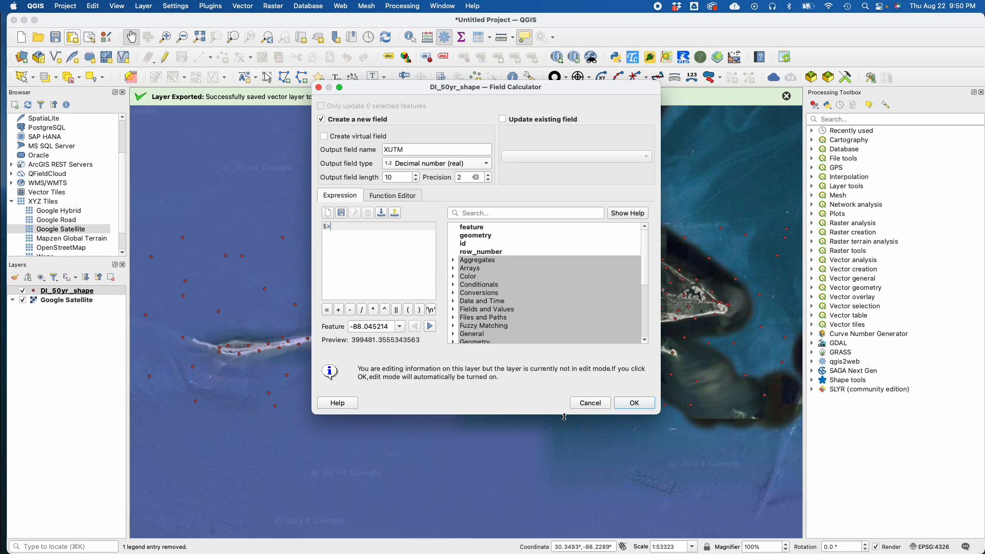
click(634, 402)
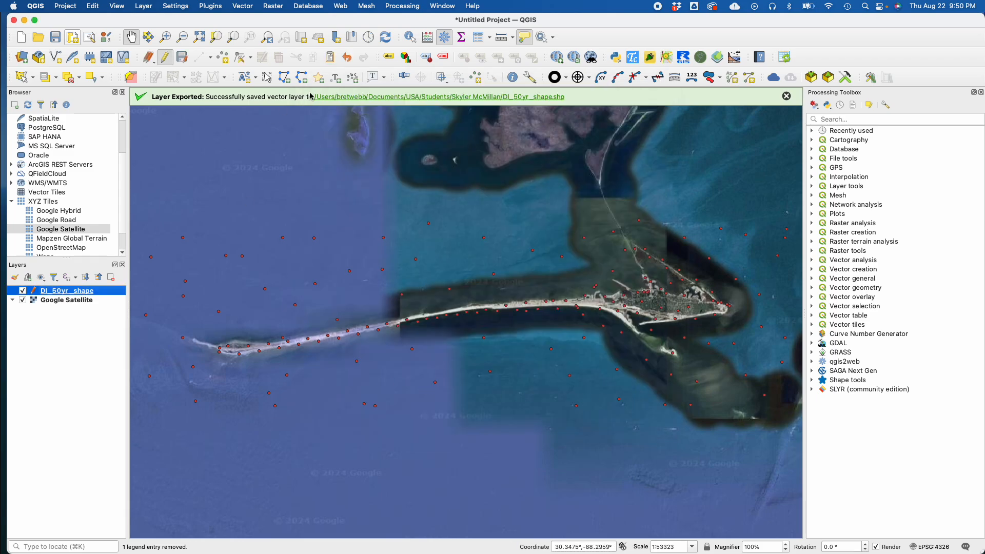
Add a Decimal number (real) field named YUTM with precision 2 and expression $y, and save the layer edits and end editing.
click(426, 40)
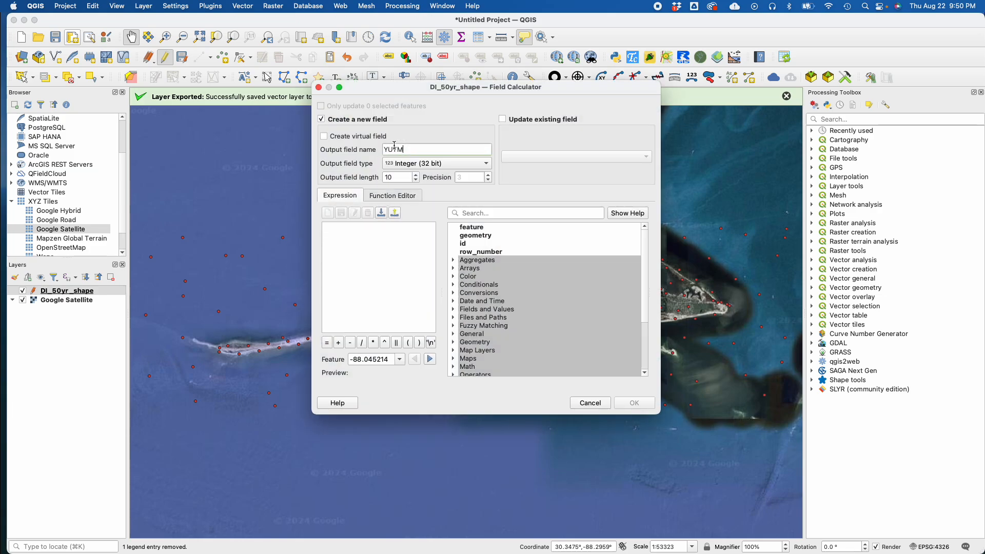
click(408, 168)
click(413, 191)
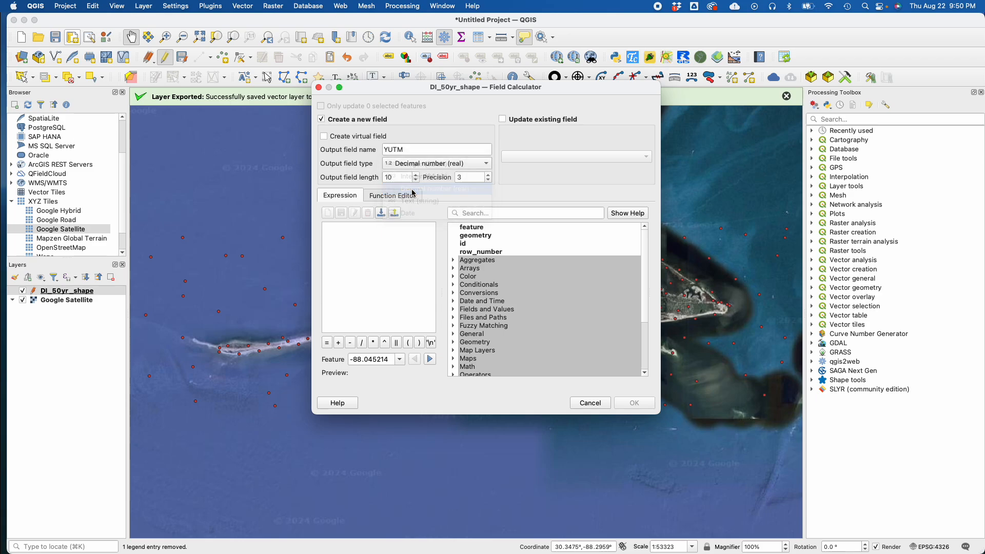
click(457, 177)
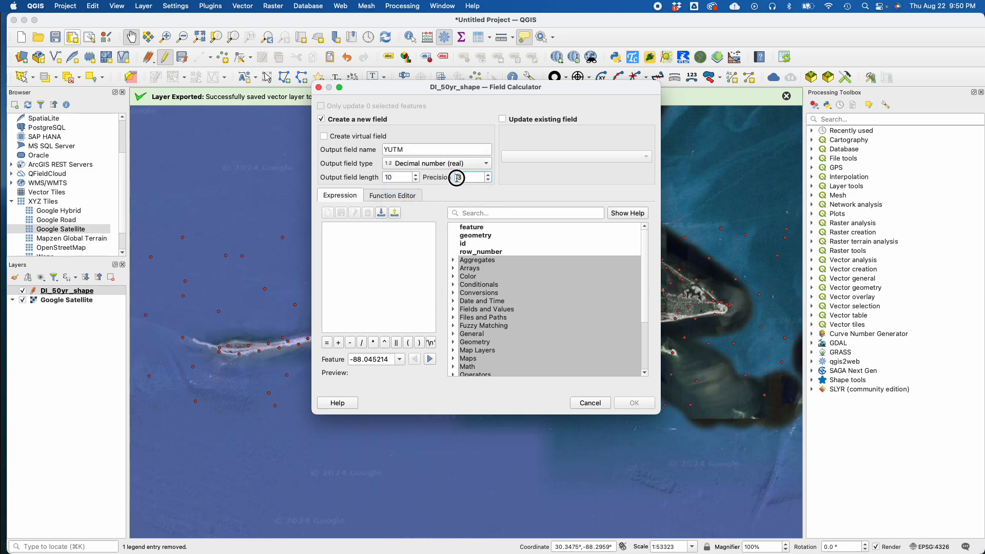
text(2)
click(388, 249)
text($y)
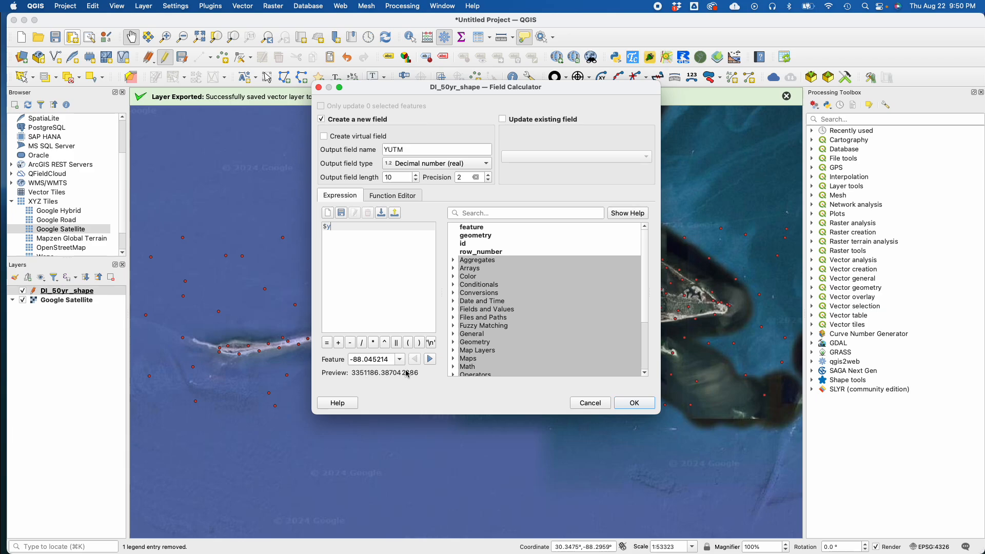
click(649, 403)
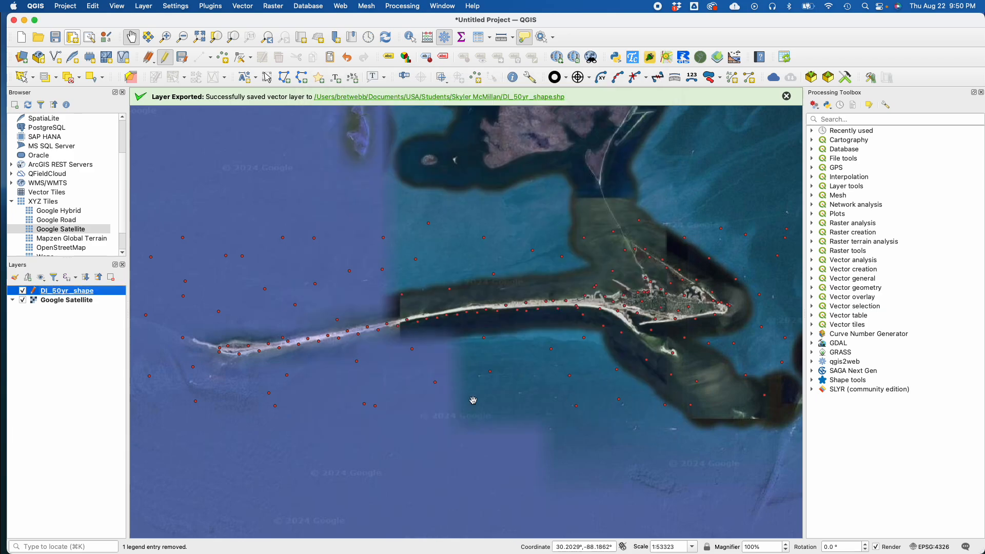
click(183, 60)
click(169, 61)
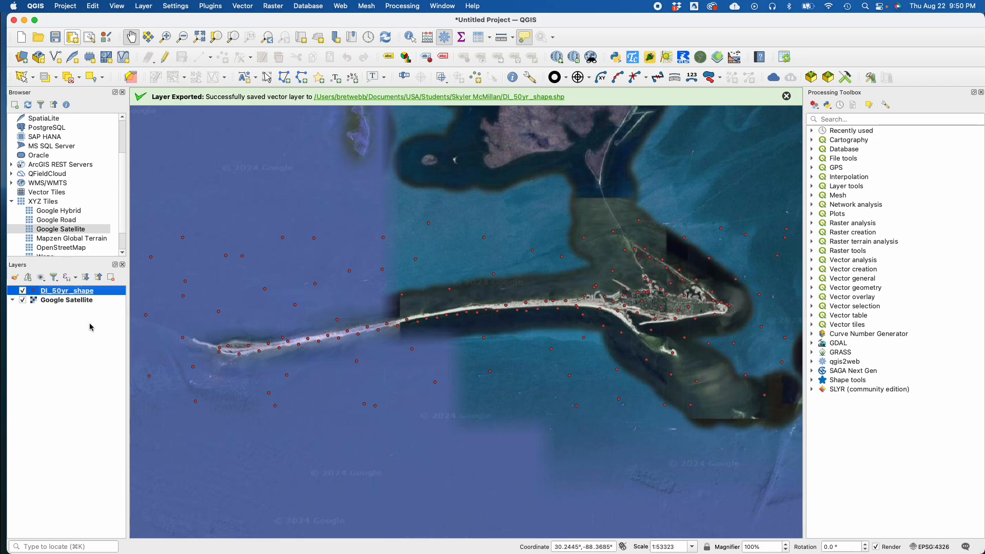
Examine the XUTM and YUTM columns in the enlarged DI_50yr_shape attribute table, and dismiss the export notification.
click(479, 38)
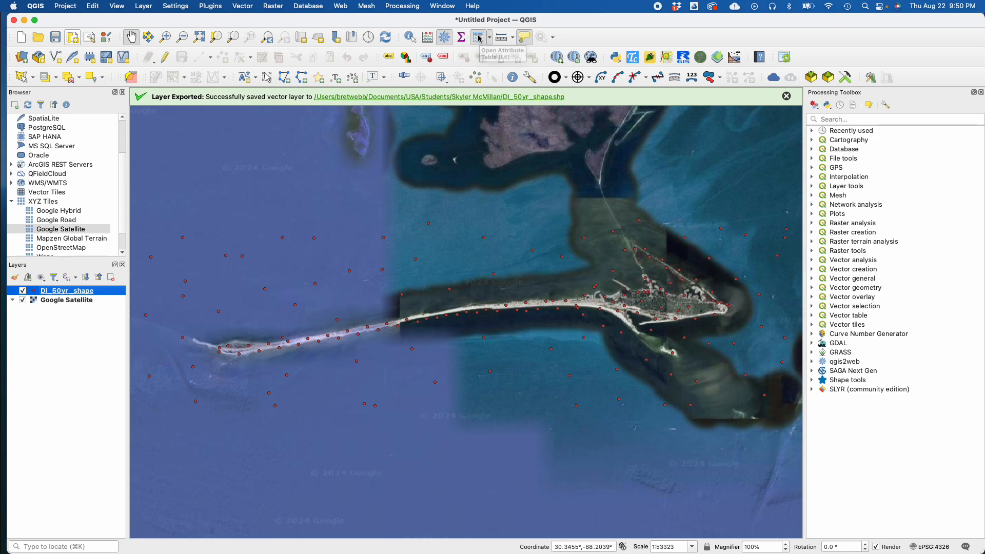
drag(453, 166, 319, 128)
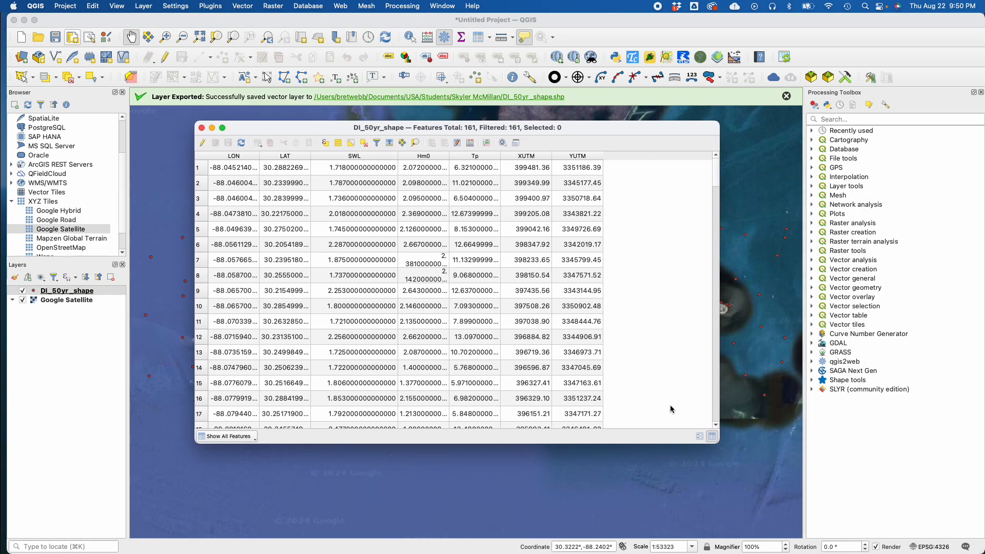
drag(718, 443, 841, 510)
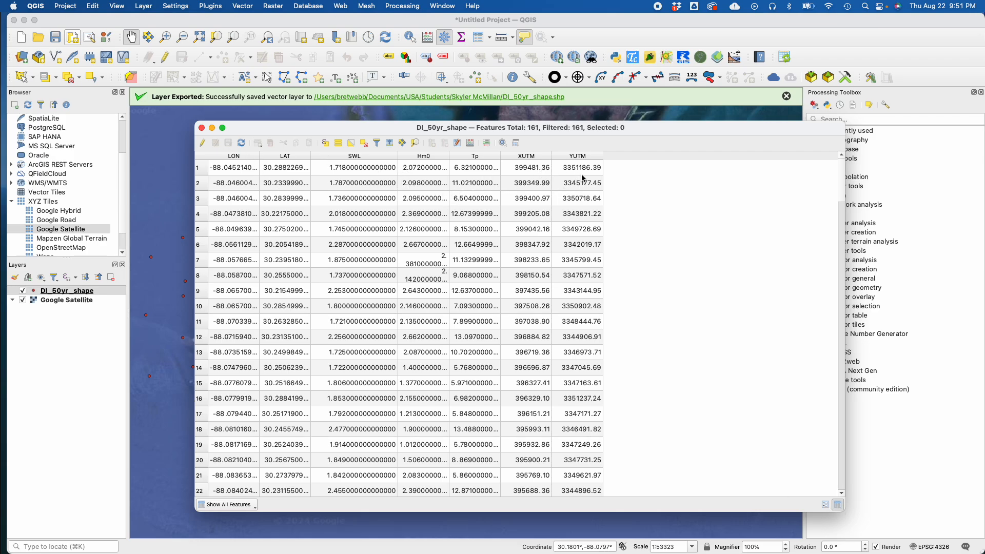
click(202, 129)
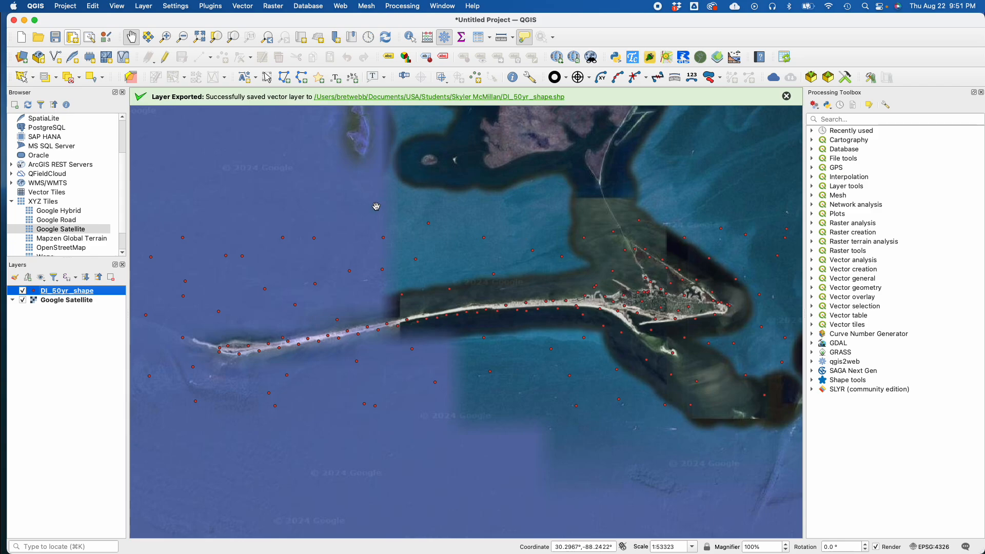
click(786, 97)
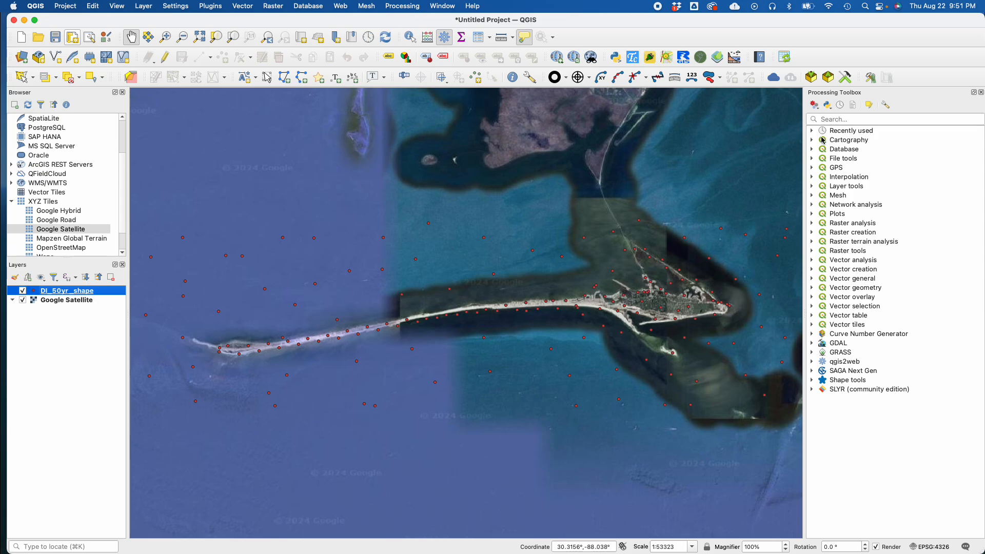
Search the processing algorithms for "Interpolation" and open IDW interpolation.
click(396, 10)
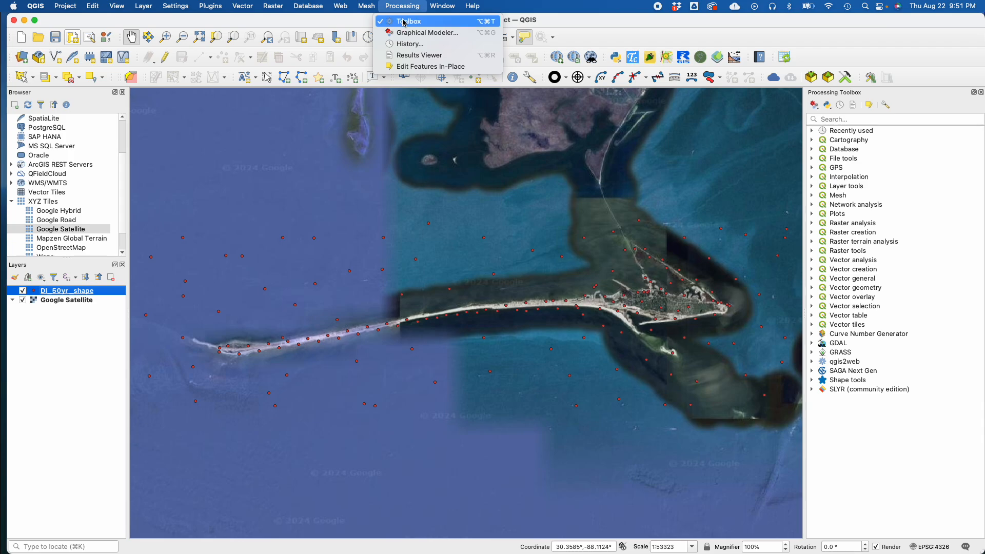
click(390, 5)
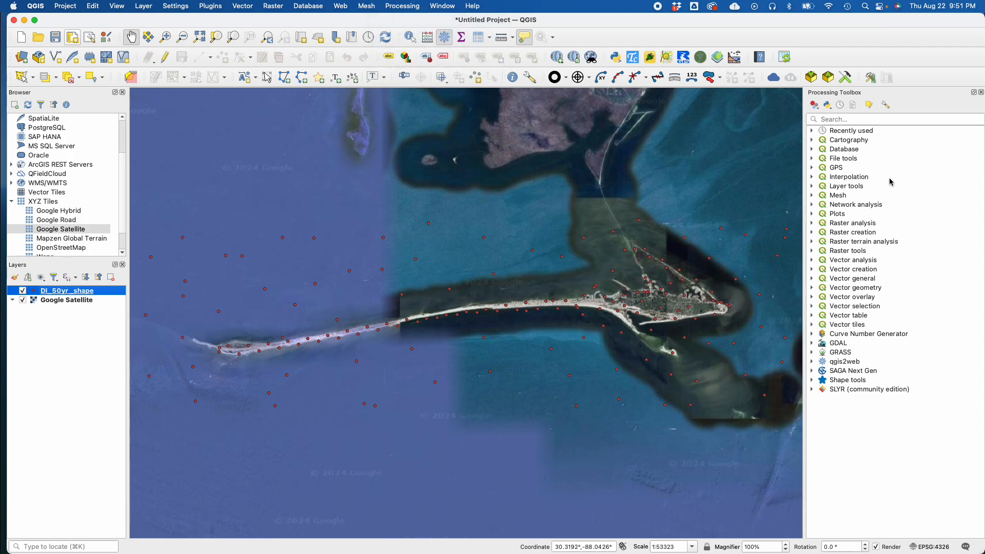
click(844, 121)
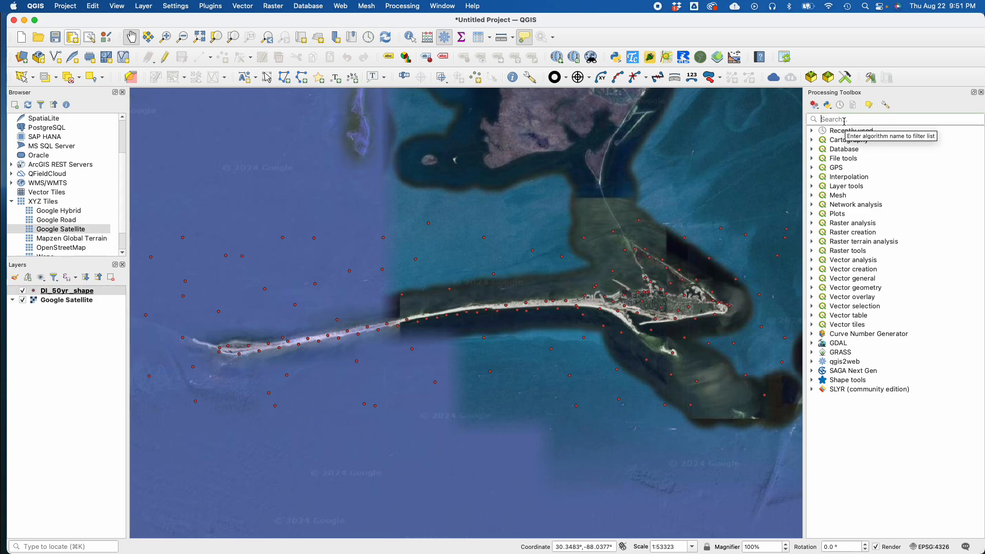
text(In)
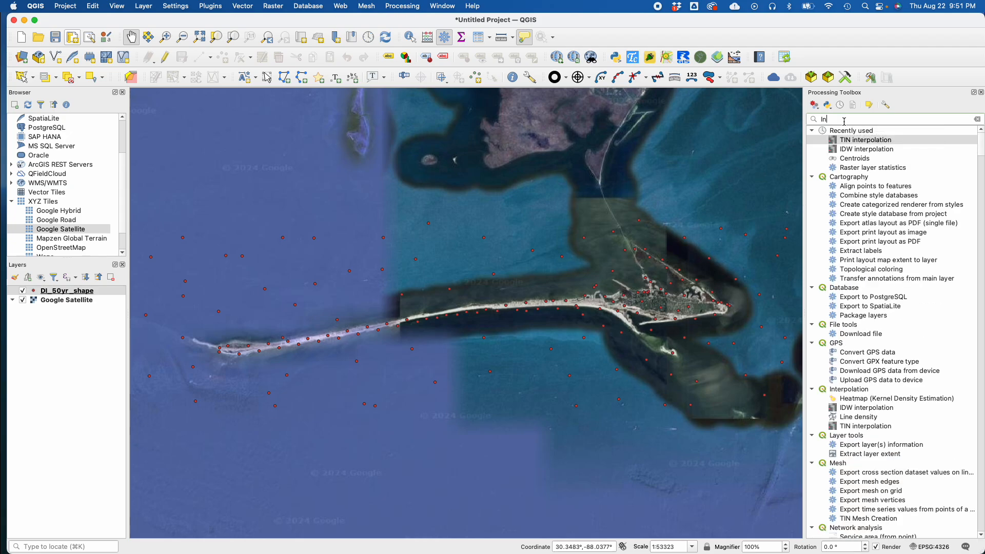
text(terpola)
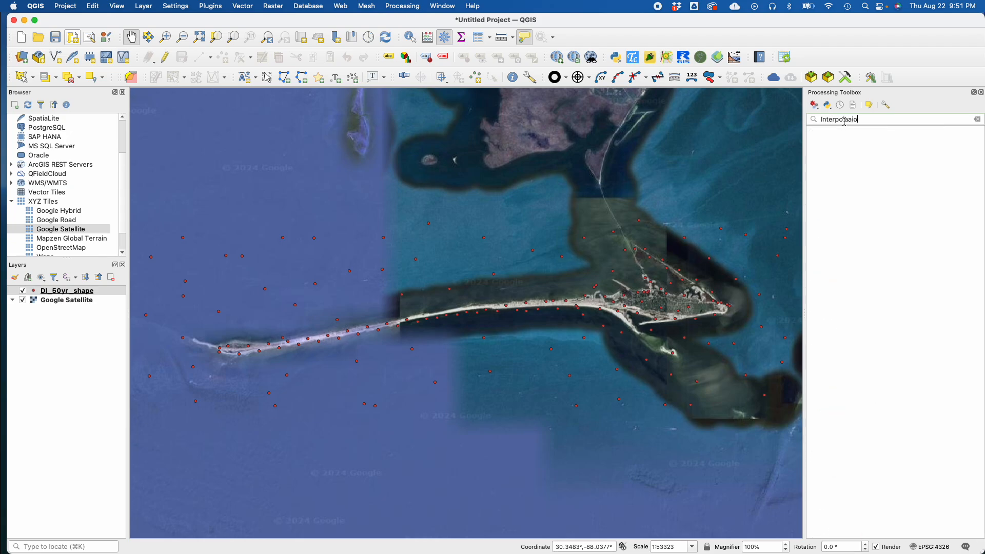
text(tion)
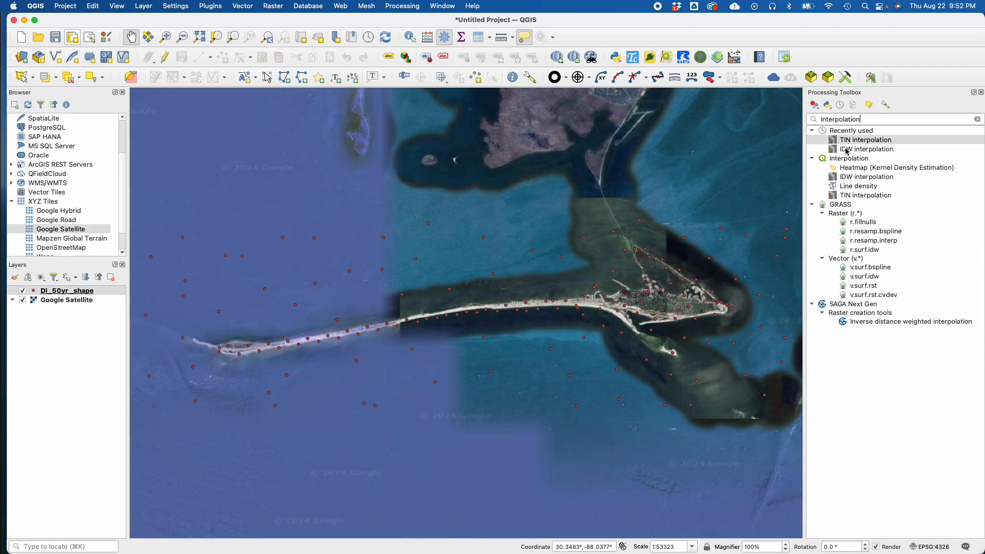
double_click(875, 149)
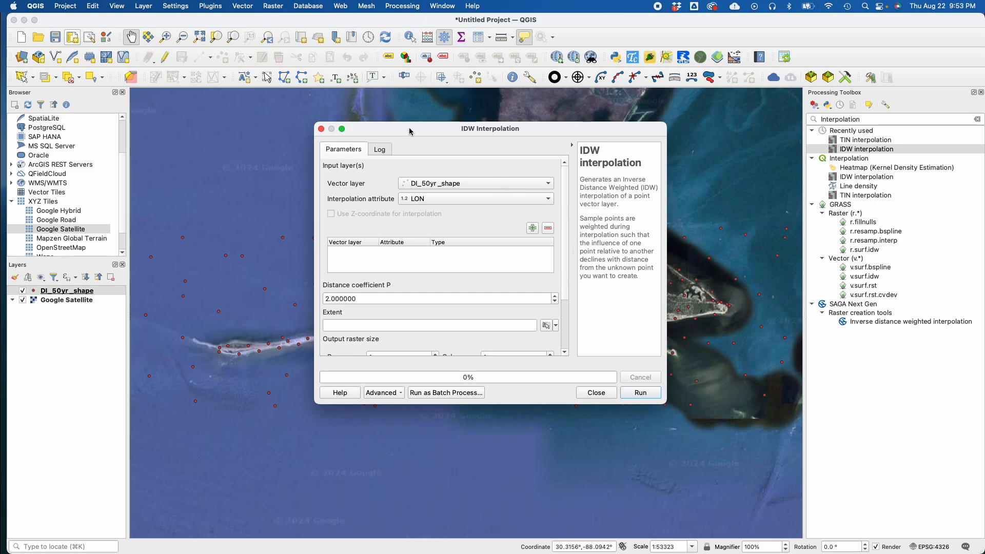
drag(409, 131, 332, 112)
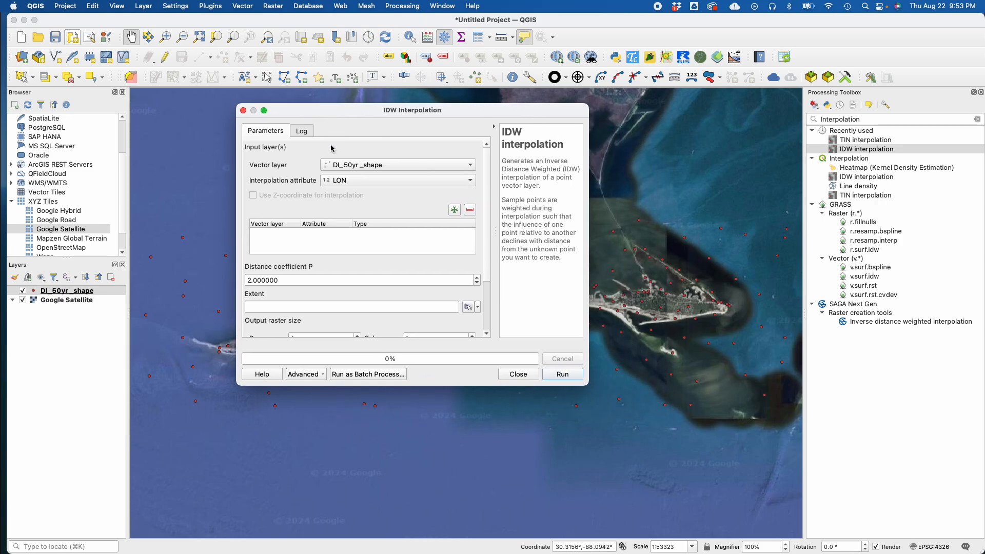
Add the DI_50yr_shape layer with SWL as the interpolation attribute to the IDW interpolation's inputs.
click(359, 167)
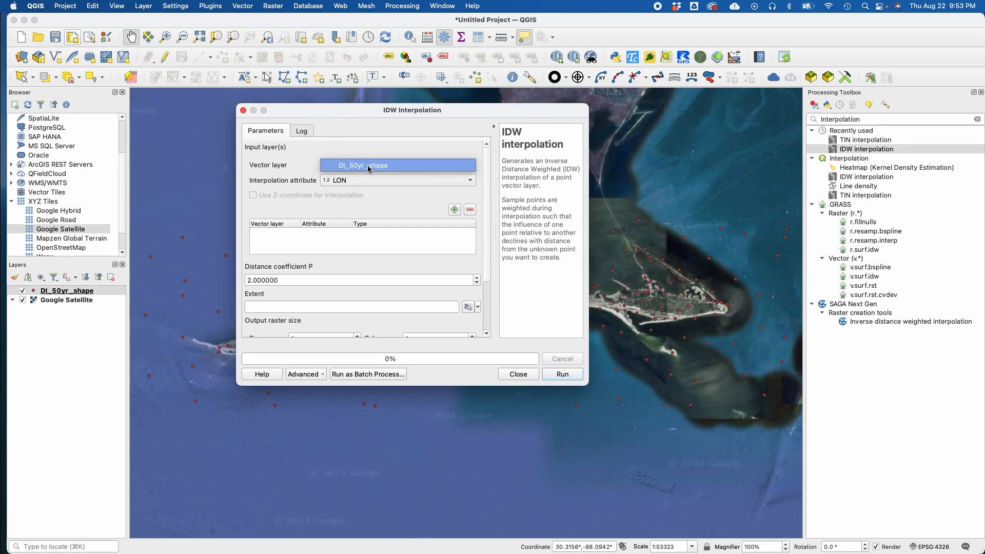
click(367, 166)
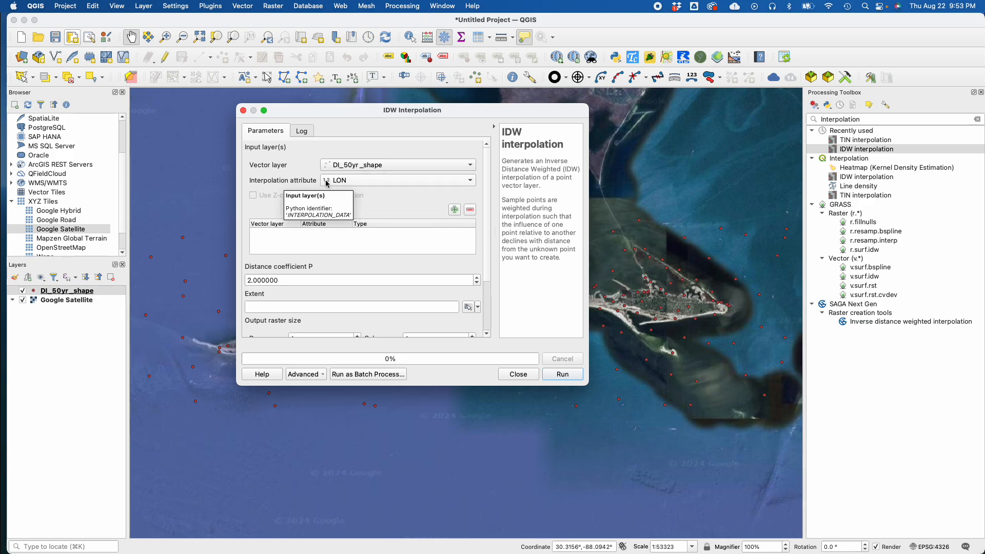
click(350, 181)
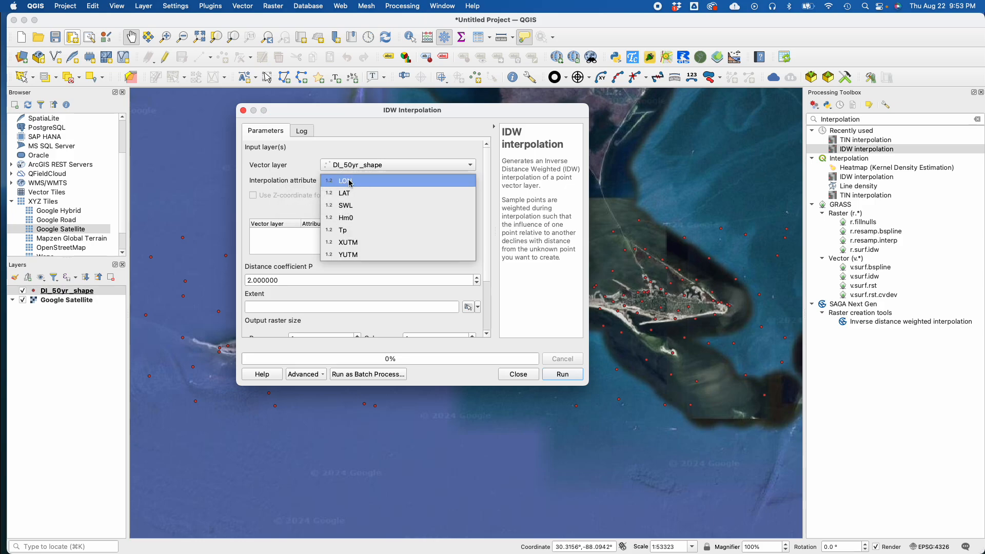
click(354, 207)
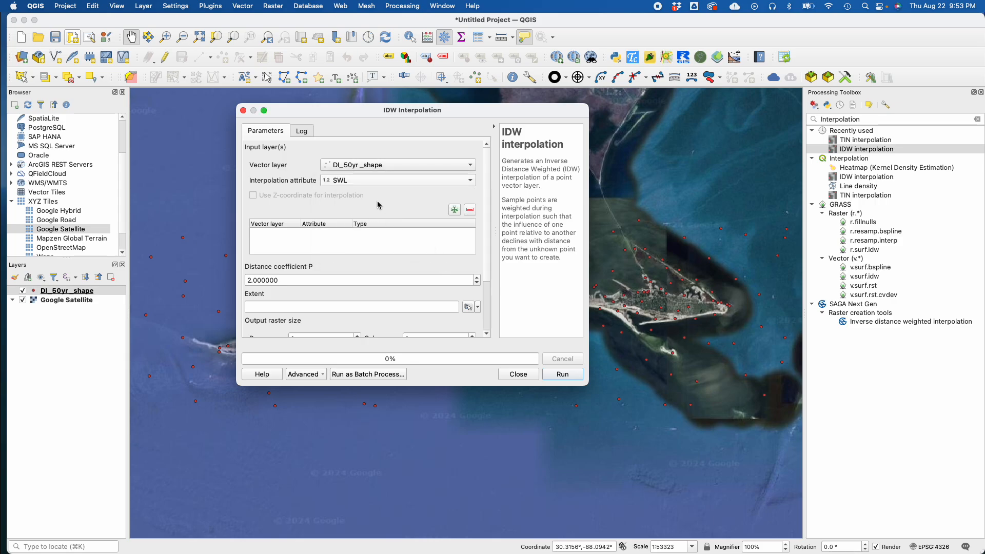
click(454, 210)
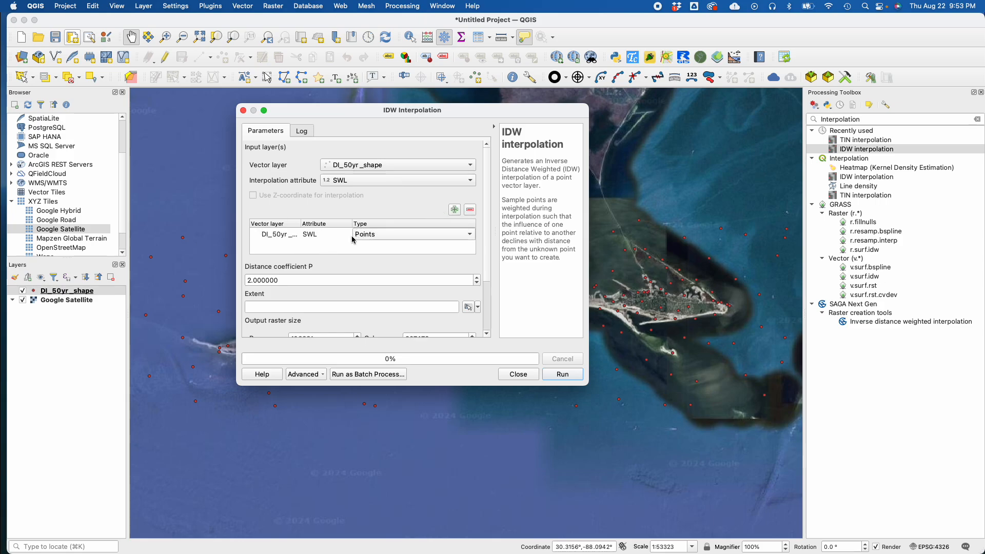
Calculate the IDW interpolation extent from the DI_50yr_shape layer.
scroll(488, 264, down, 3)
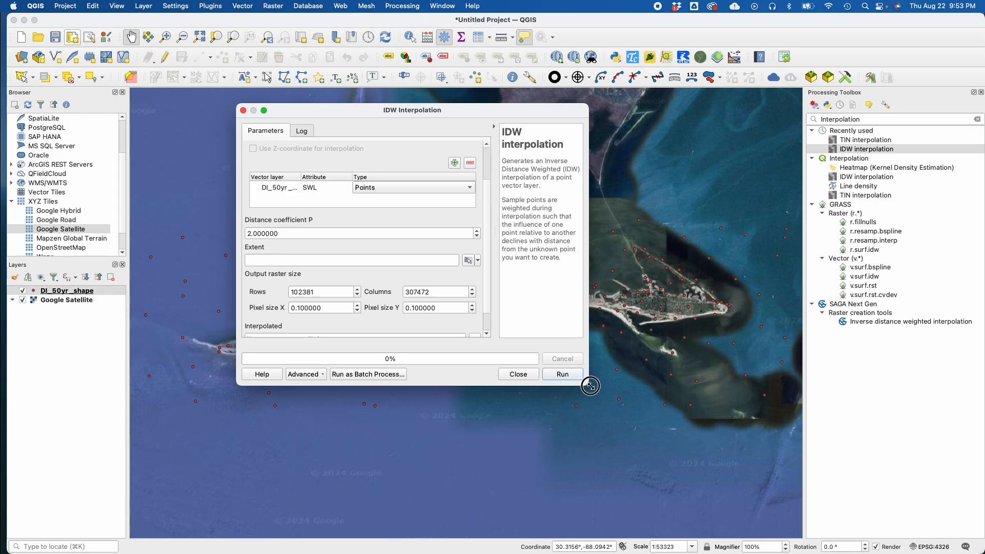
drag(591, 382, 627, 438)
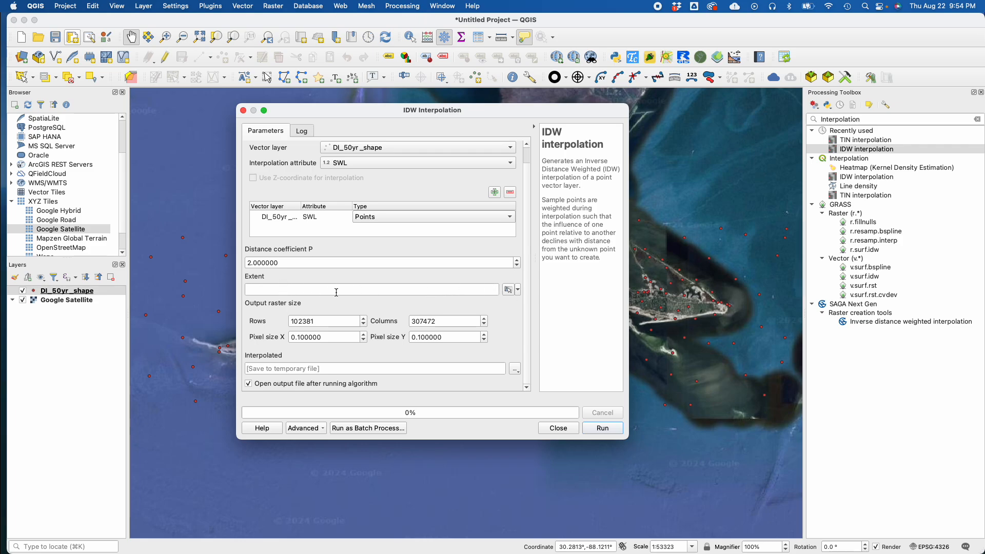
click(517, 290)
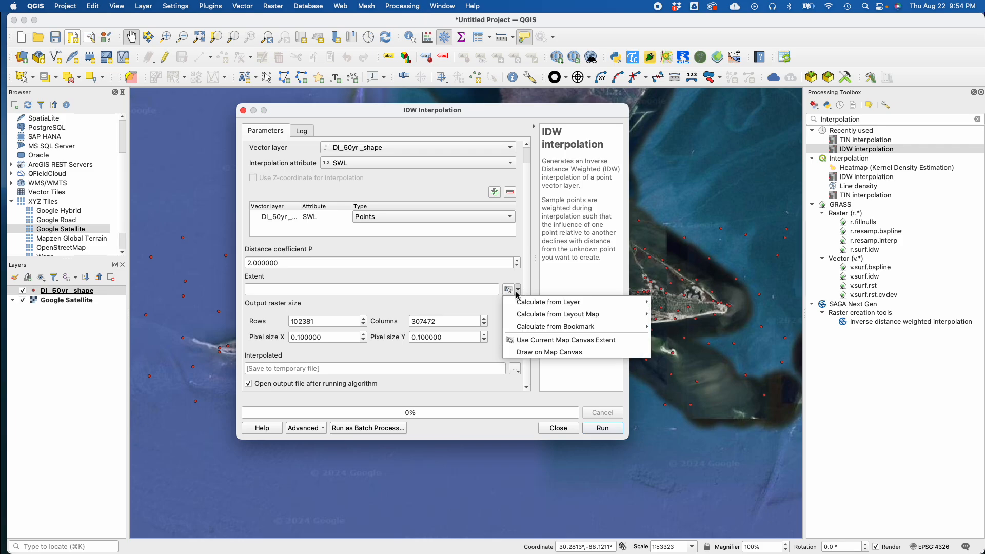
mouse_move(539, 303)
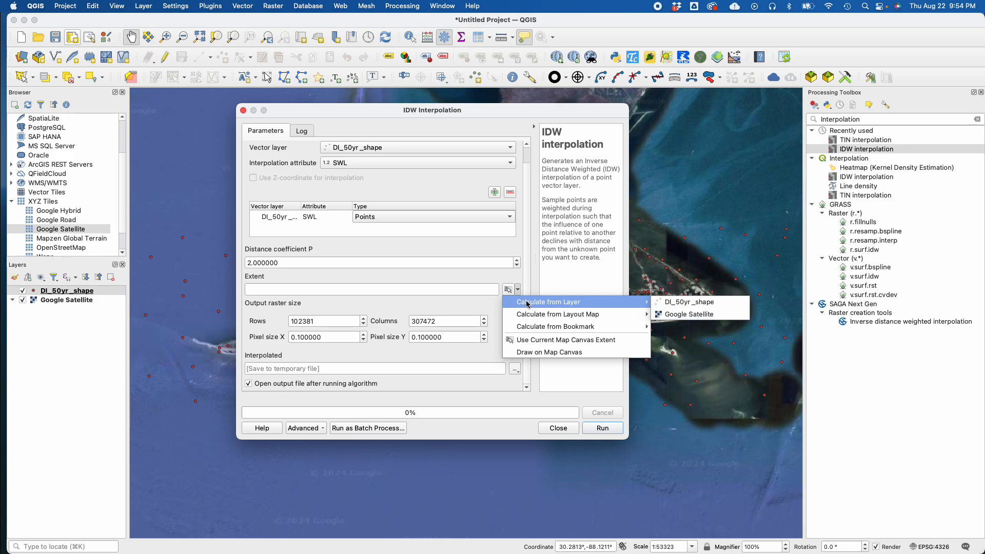
click(682, 307)
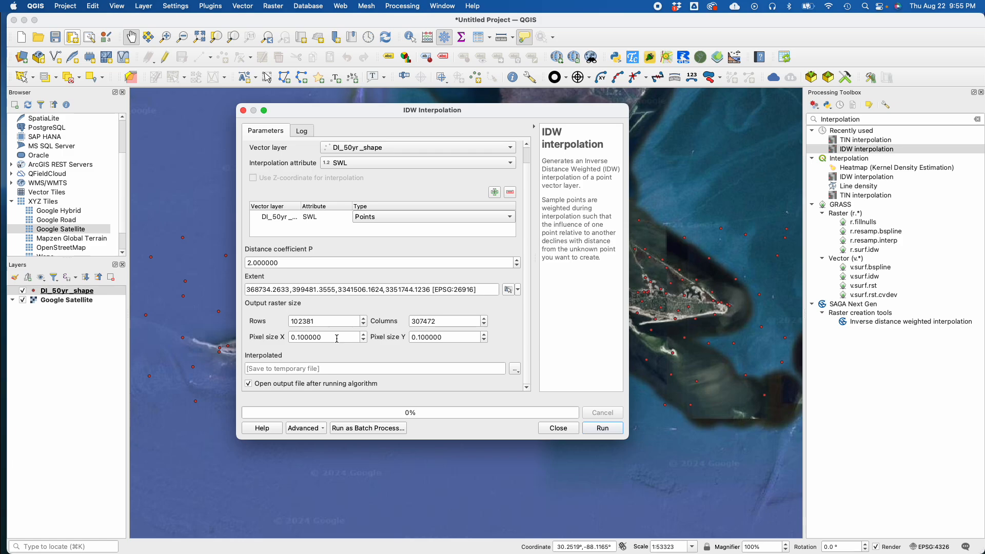
Set the output raster's pixel size to 20, then run the IDW interpolation to a temporary file and close it.
drag(337, 339, 286, 339)
drag(321, 321, 288, 323)
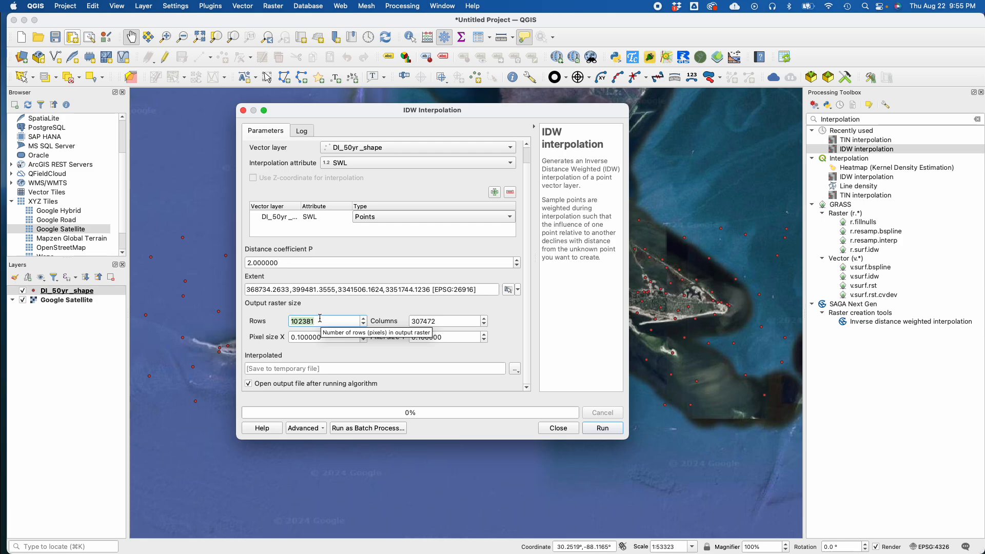
click(295, 337)
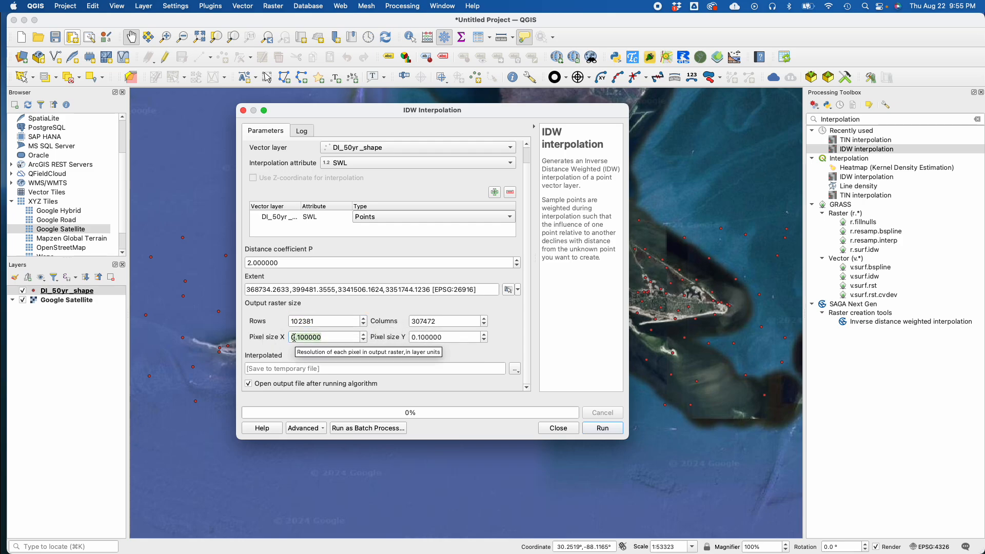
text(20)
key(Tab)
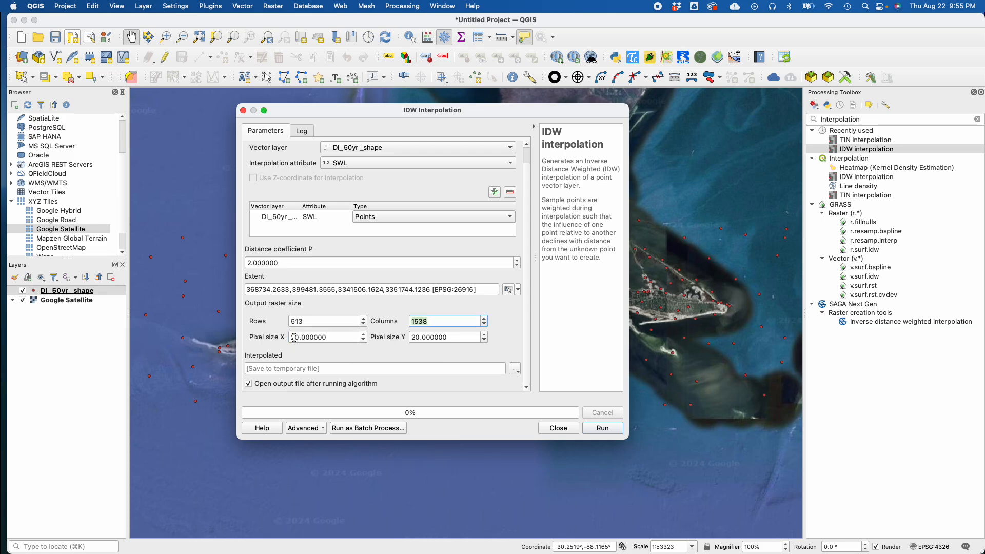
key(Tab)
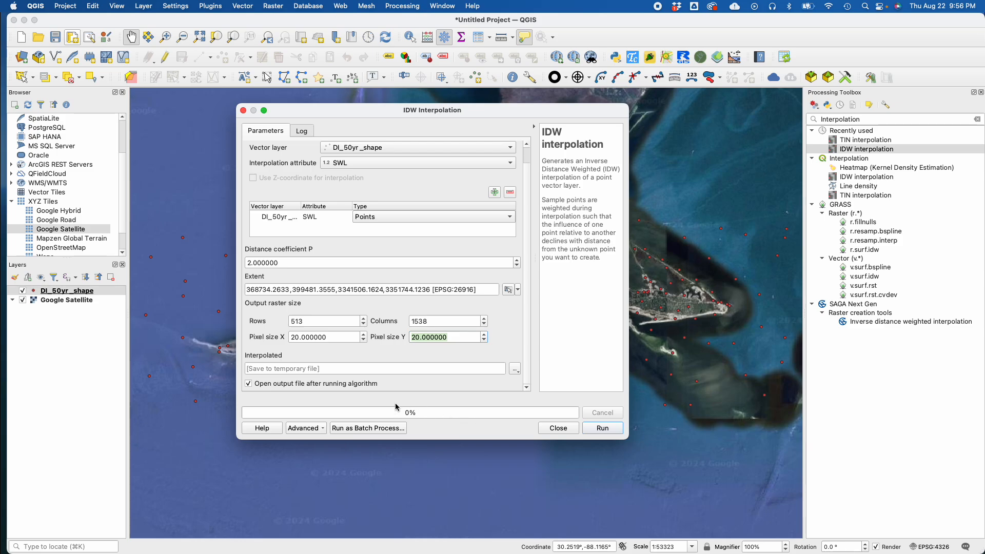
click(606, 430)
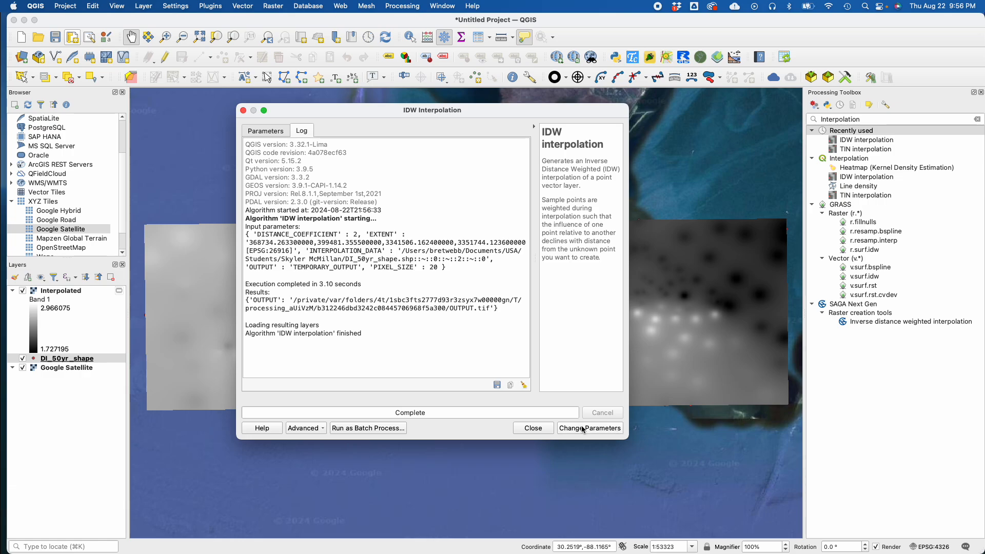
click(533, 429)
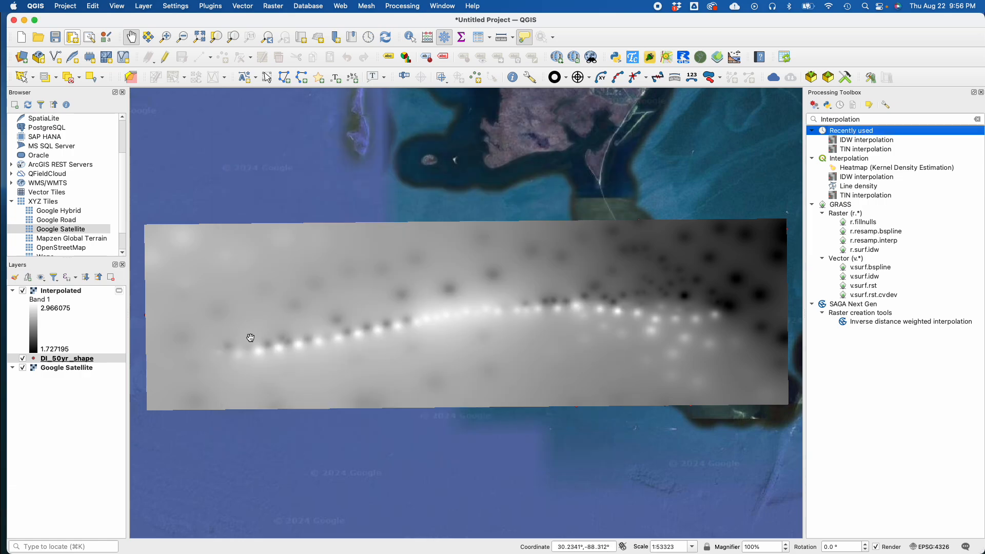
Collapse and hide the Interpolated raster layer, and move it below the Google Satellite layer.
click(66, 294)
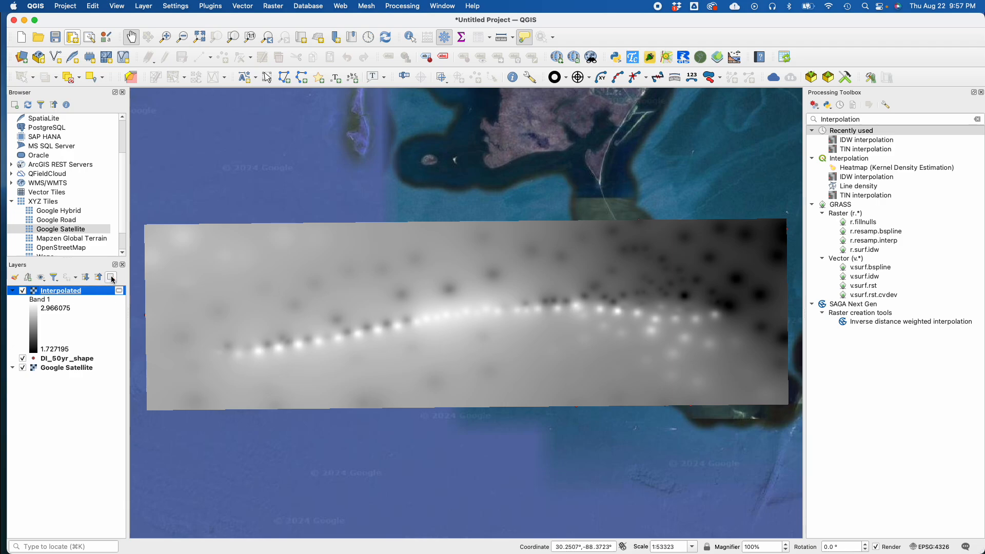
click(12, 290)
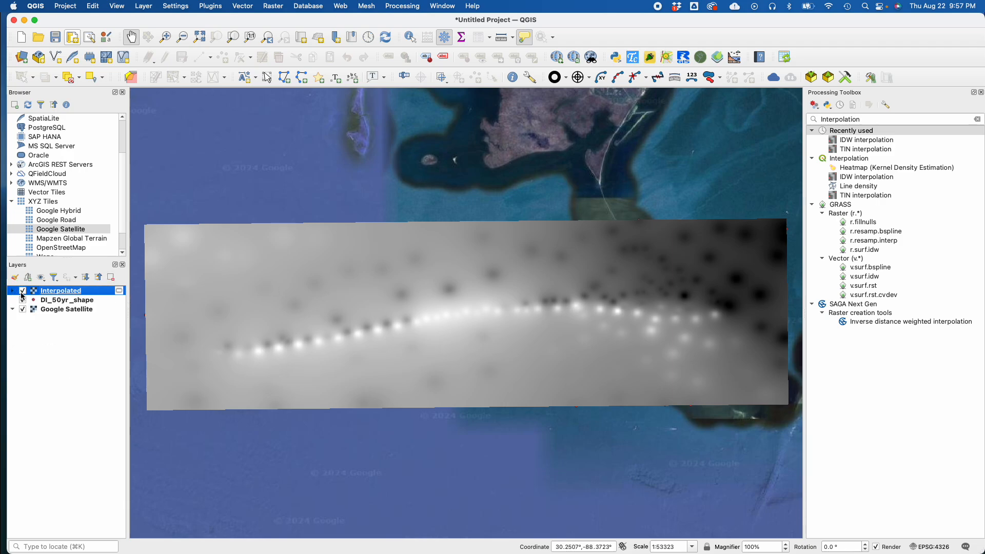
double_click(55, 295)
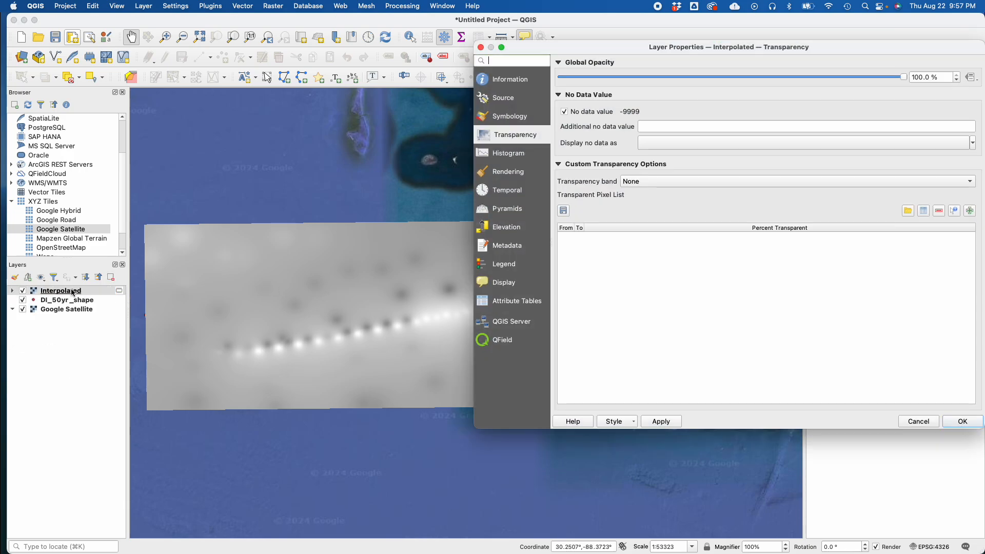
click(918, 422)
click(22, 290)
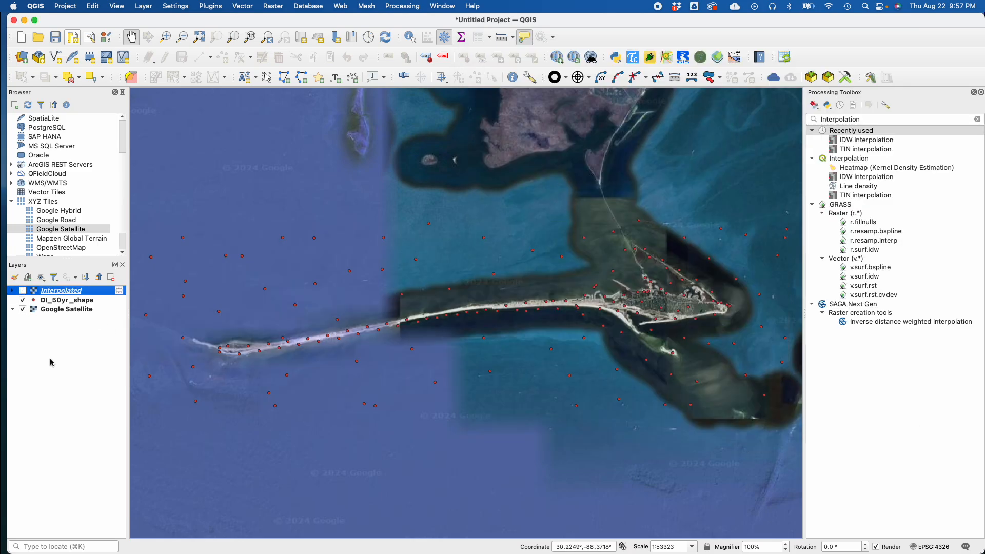
drag(44, 290, 46, 321)
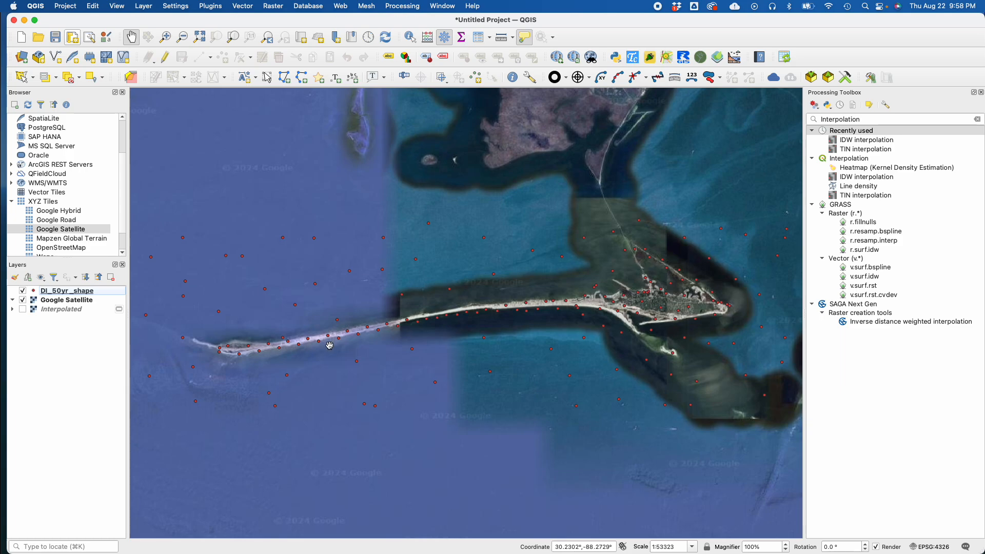
Start another IDW interpolation with DI_50yr_shape and attribute SWL as input, and set distance coefficient P to 10.
double_click(867, 140)
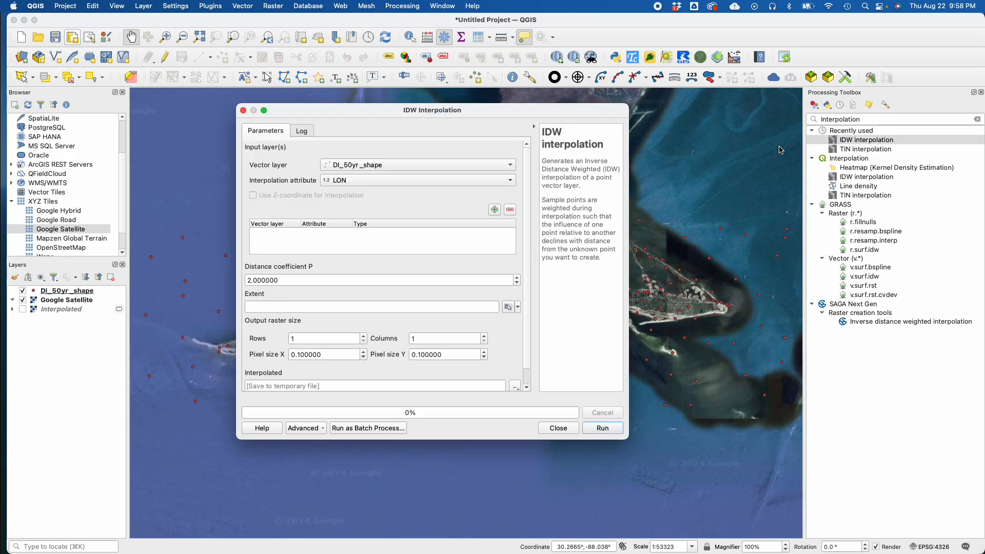
click(414, 164)
click(384, 180)
click(378, 203)
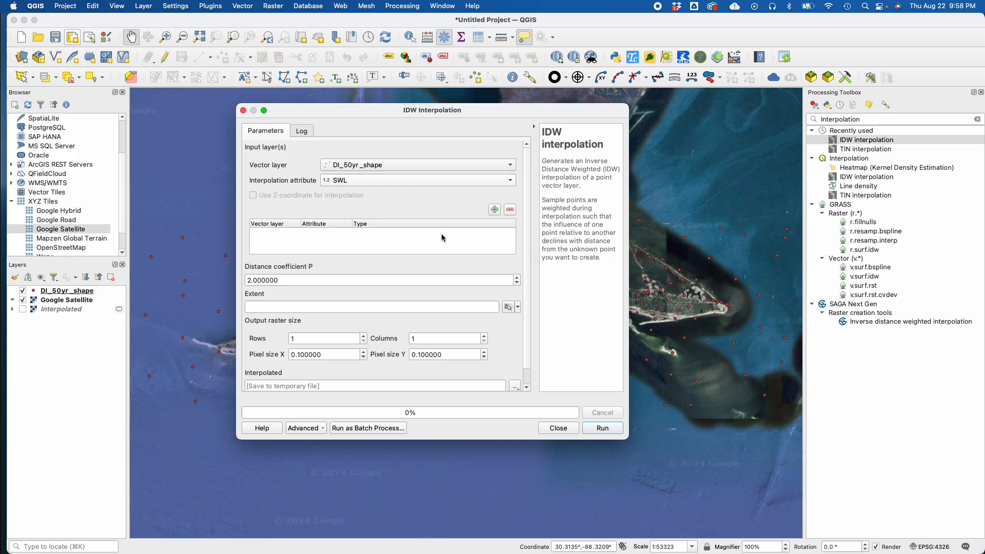
click(493, 210)
drag(284, 284, 249, 280)
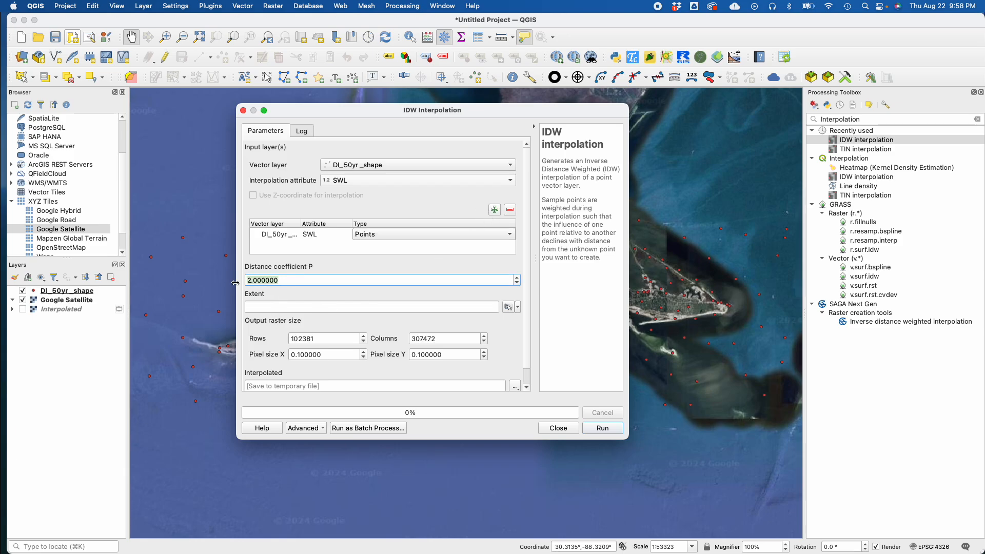
text(10)
Calculate the second interpolation's extent from the DI_50yr_shape layer and set its output pixel size to 20.
click(517, 308)
mouse_move(529, 320)
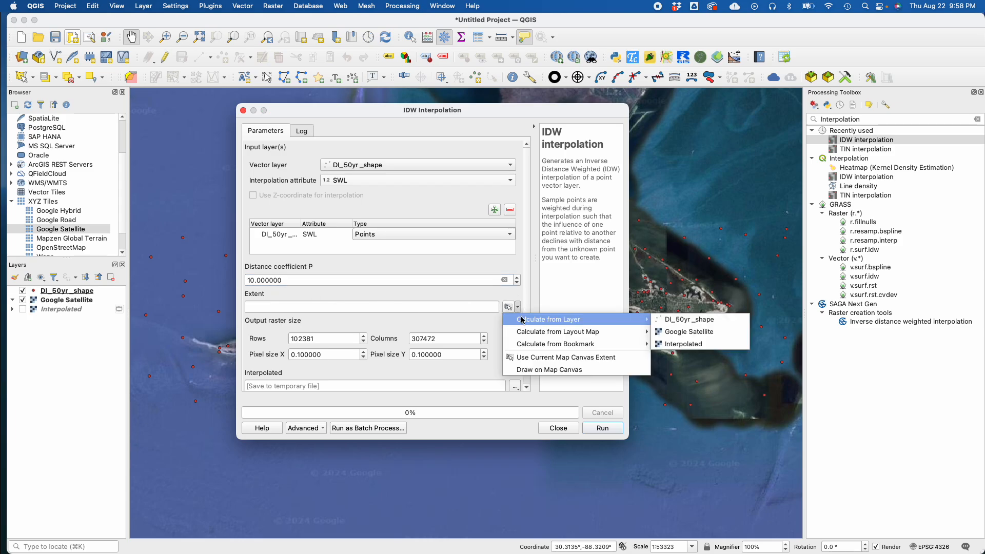
click(664, 322)
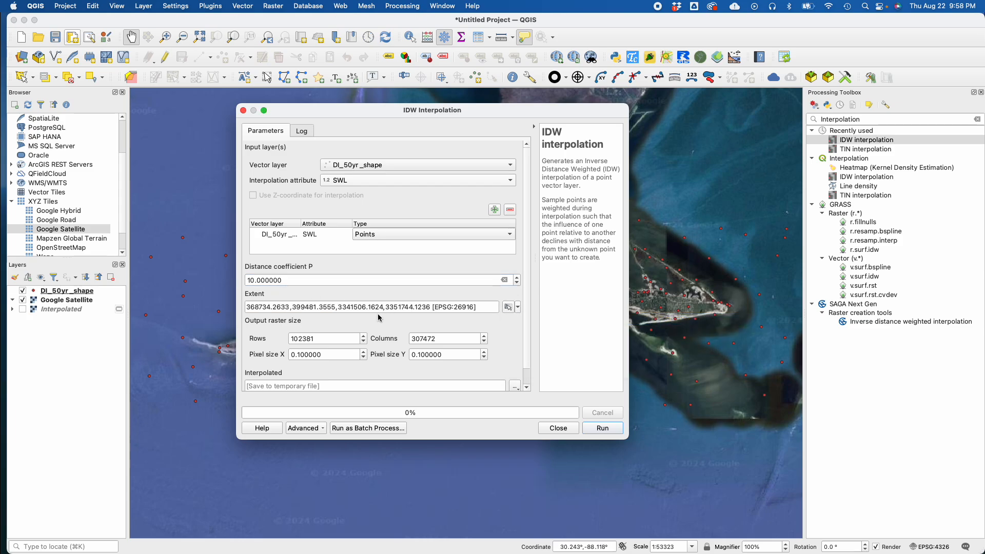
double_click(313, 354)
text(20)
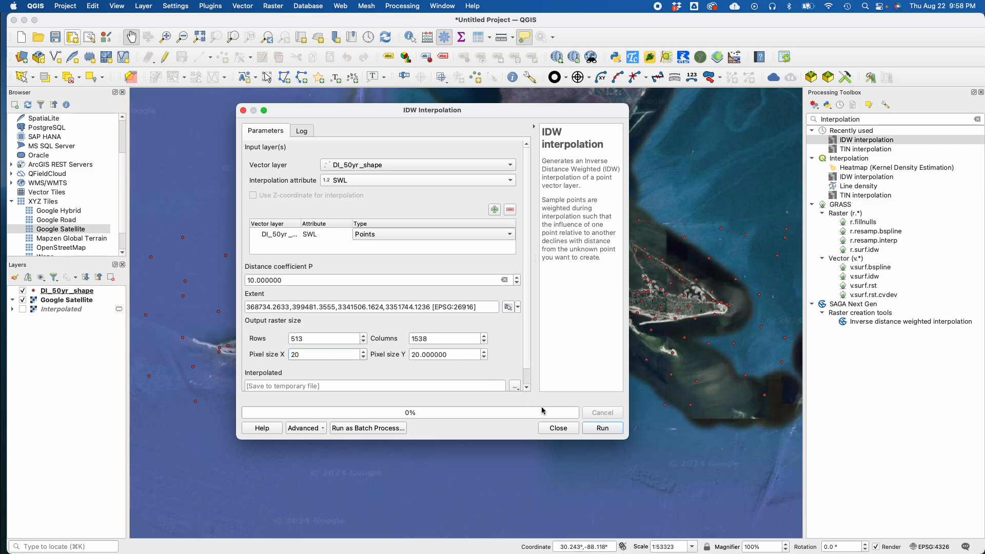
Run the second IDW interpolation to a temporary file and close its dialog.
click(603, 429)
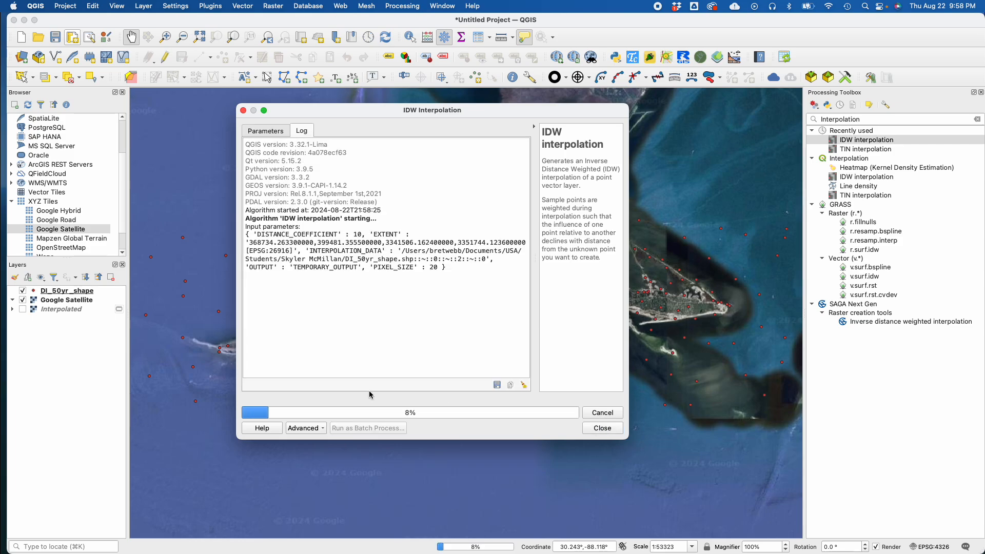
click(533, 428)
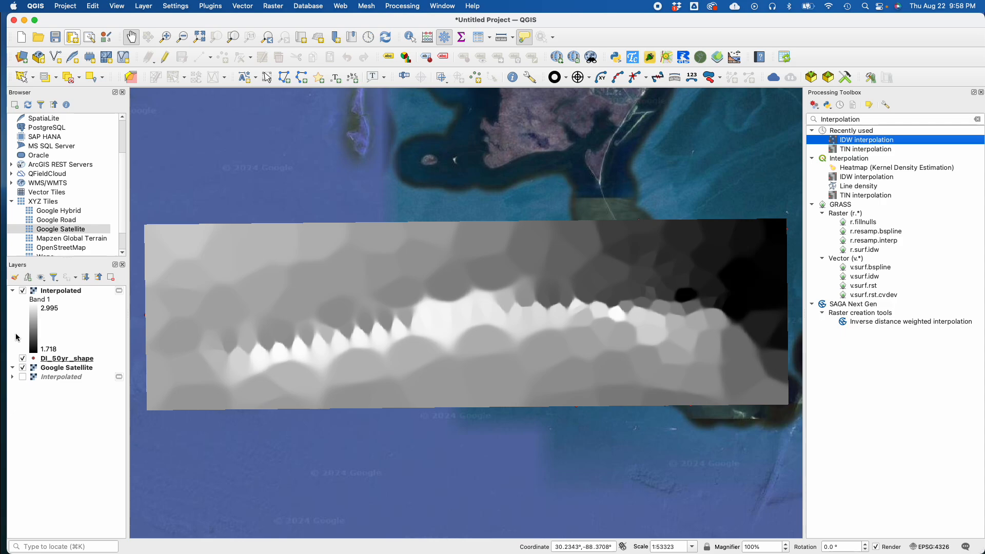
Remove both Interpolated raster layers from the project.
click(57, 291)
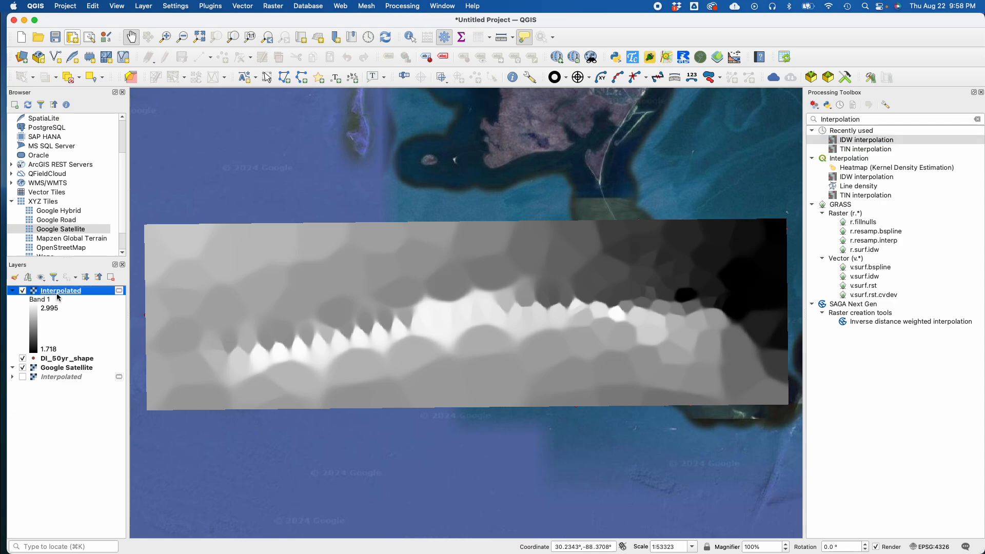
click(110, 277)
key(Return)
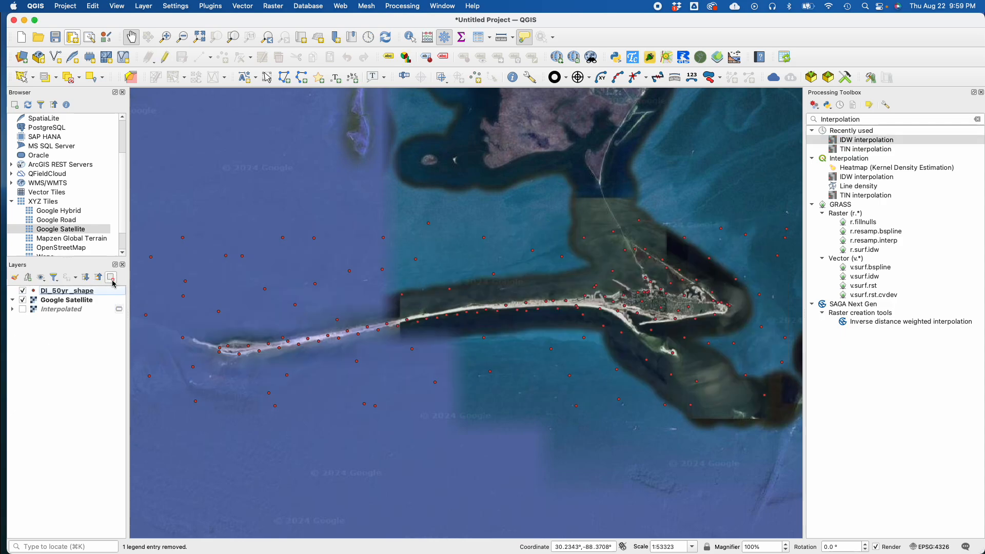
click(87, 310)
click(111, 278)
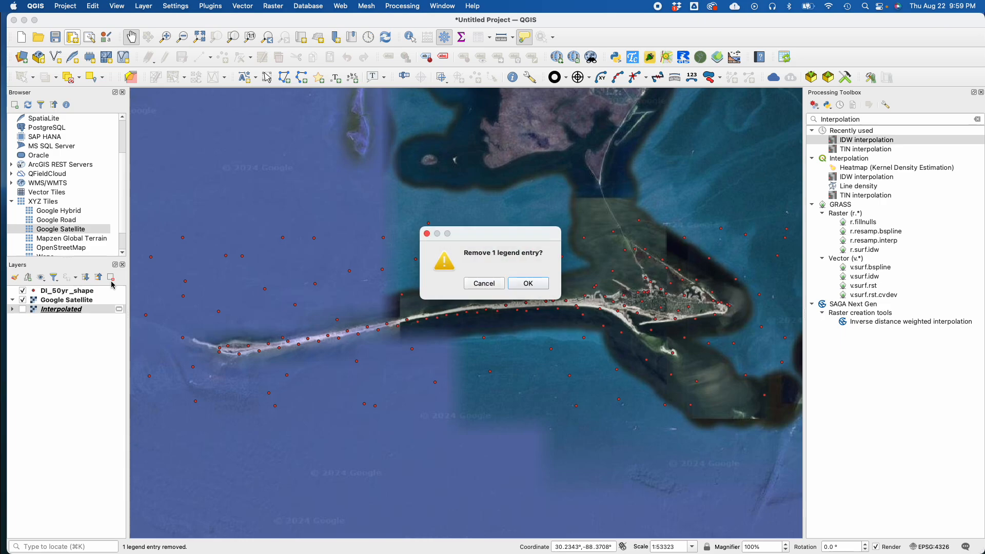
key(Return)
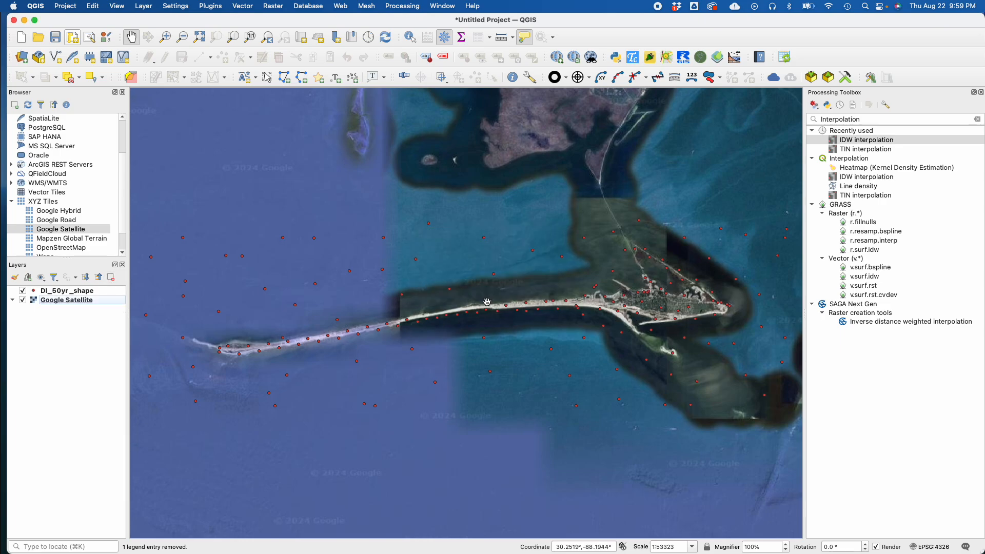
Start a TIN interpolation with DI_50yr_shape and attribute SWL as input, keeping the interpolation method Linear.
click(59, 294)
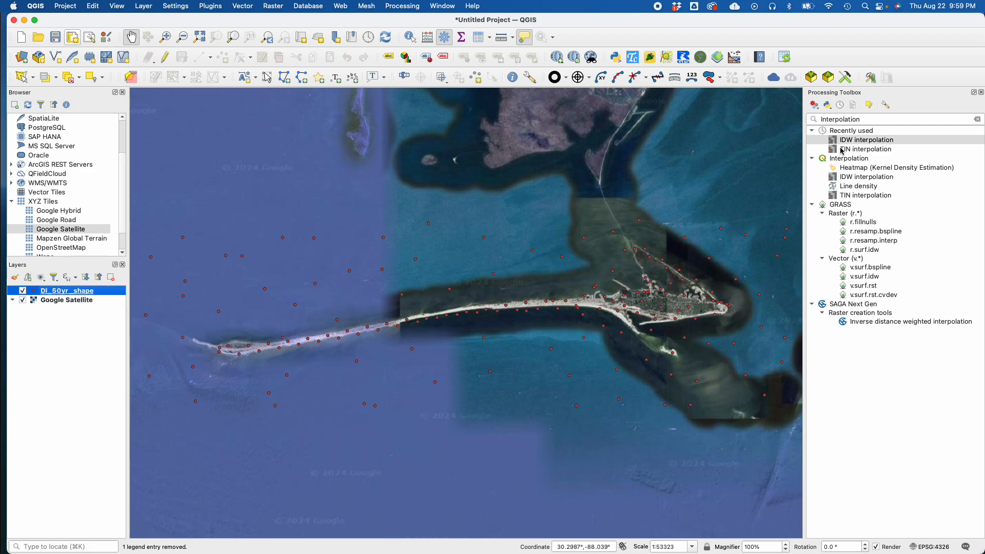
double_click(842, 149)
drag(323, 115, 191, 36)
click(246, 103)
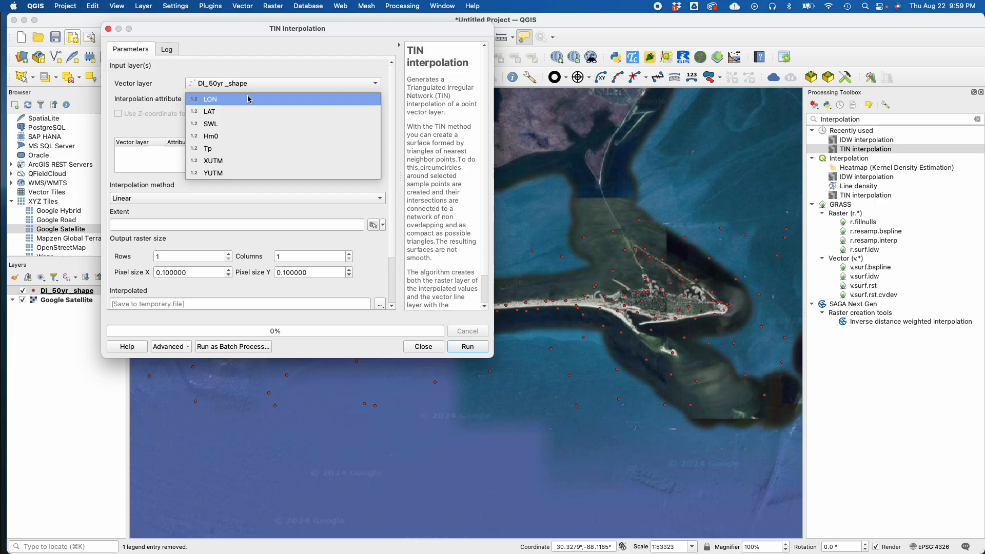
click(255, 122)
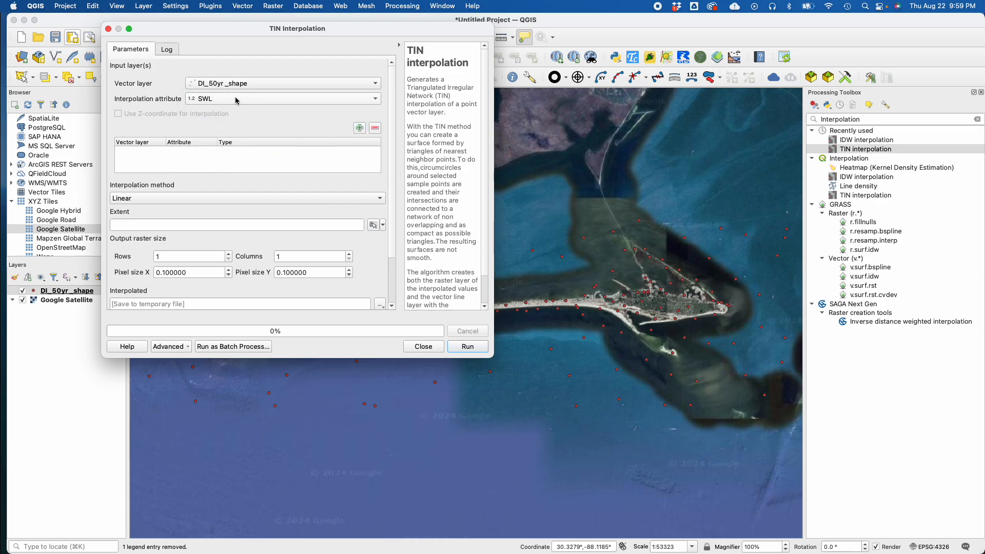
click(360, 128)
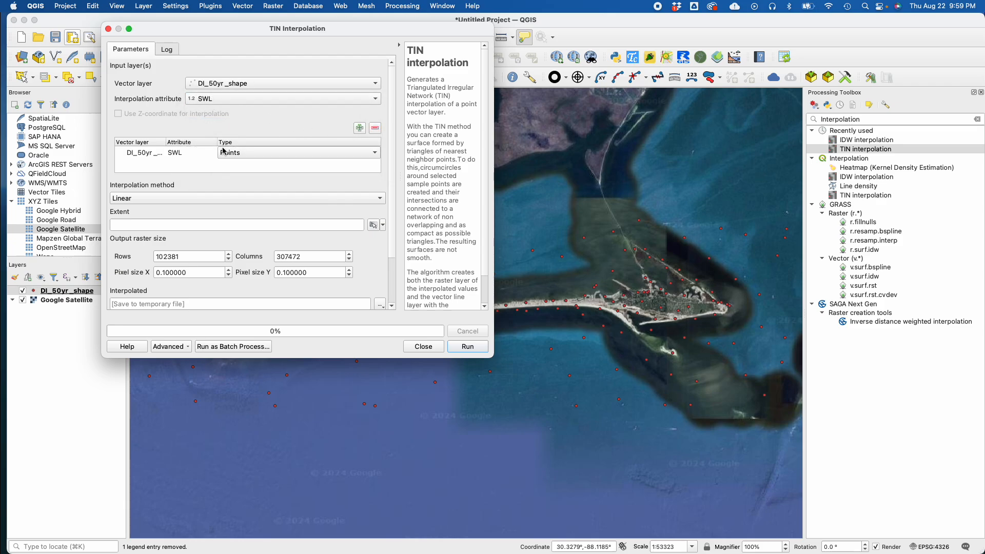
click(213, 200)
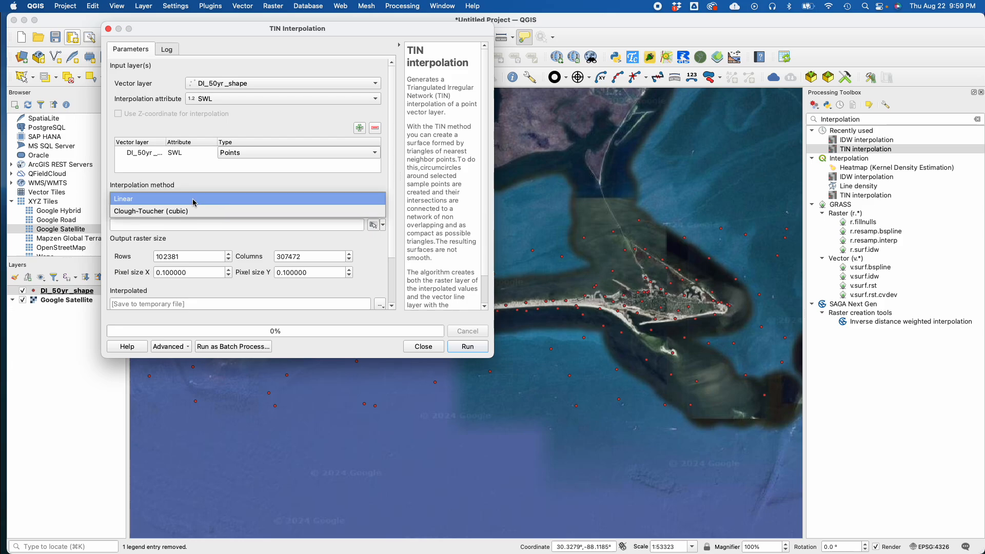
click(194, 201)
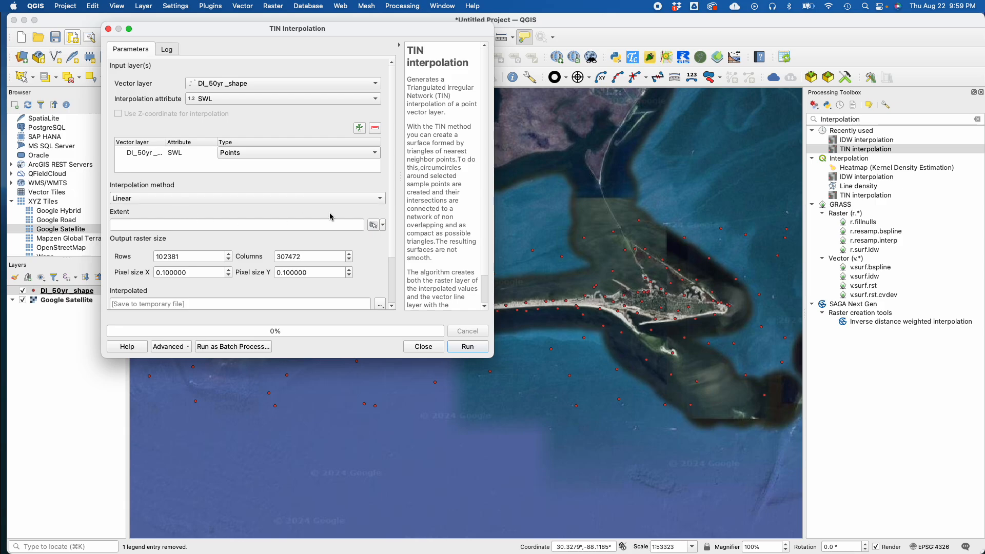
Calculate the TIN interpolation's extent from the DI_50yr_shape layer.
click(383, 225)
mouse_move(405, 241)
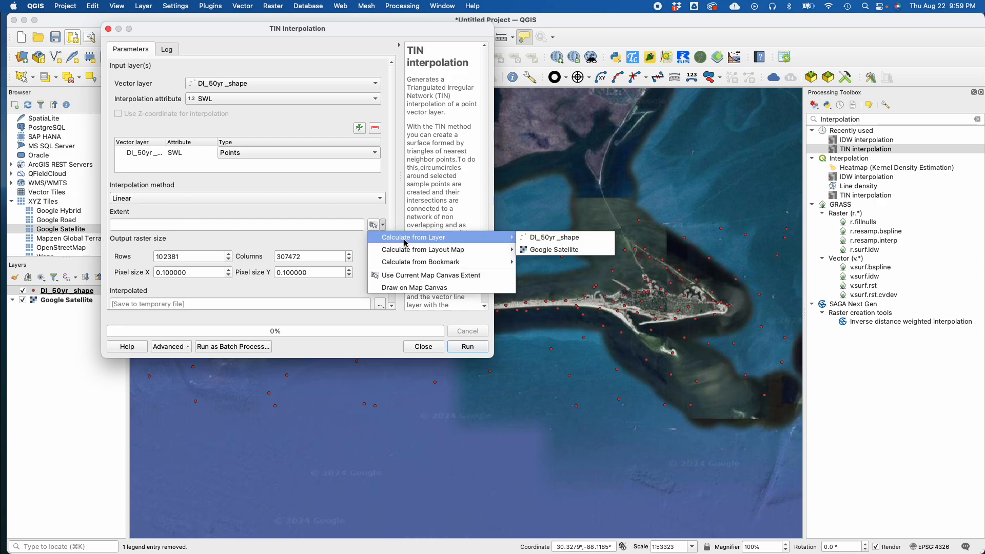
click(566, 239)
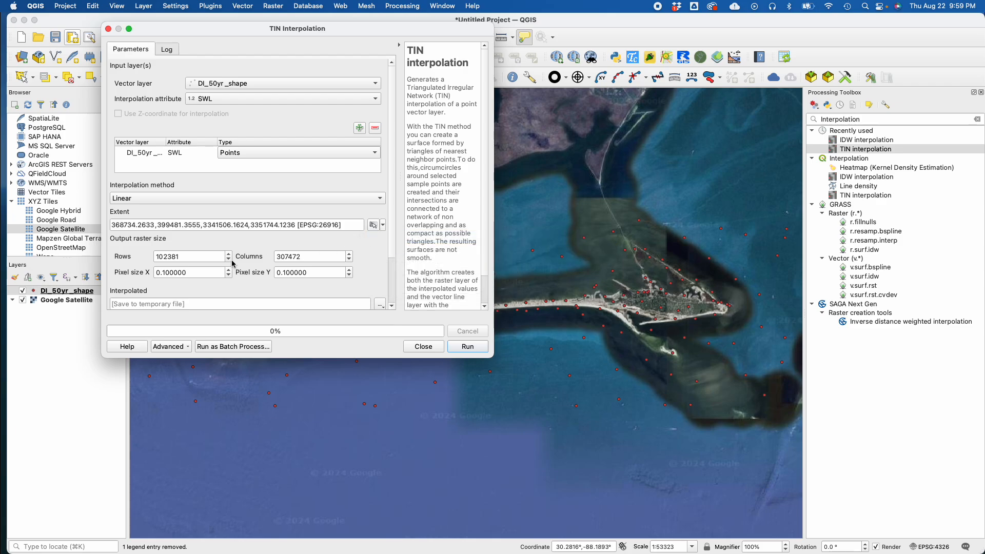
Set the TIN output pixel size to 20, then run the interpolation to a temporary file and close it.
double_click(196, 274)
text(20)
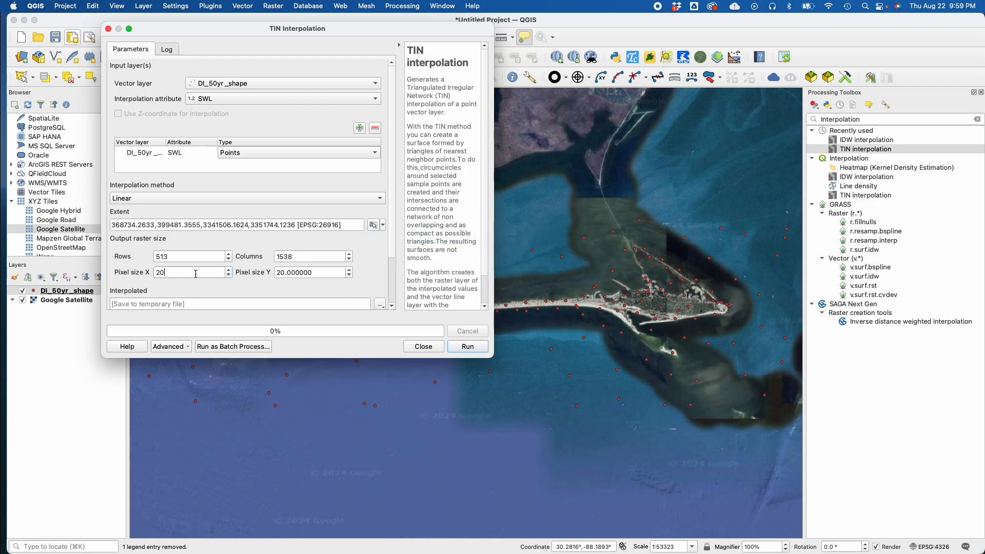
click(460, 352)
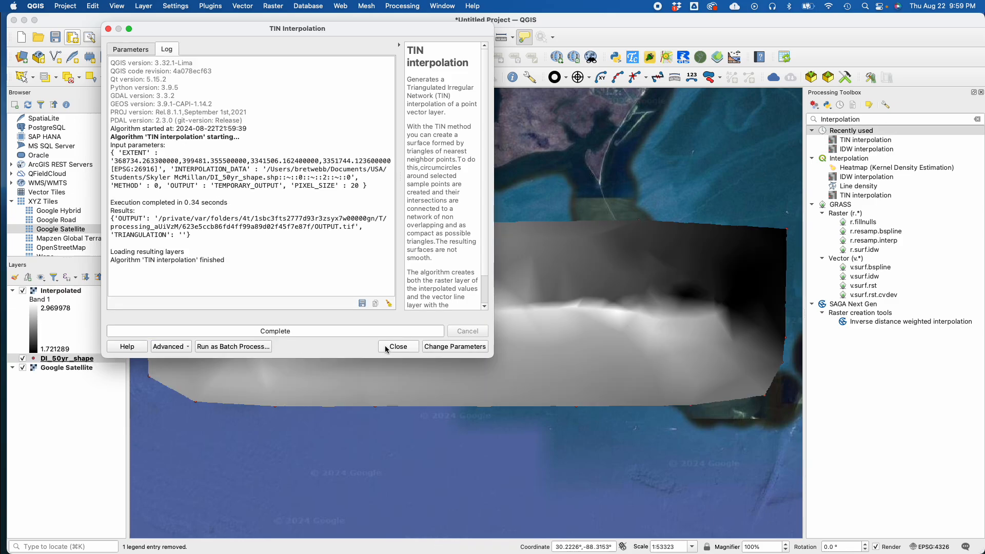
click(390, 346)
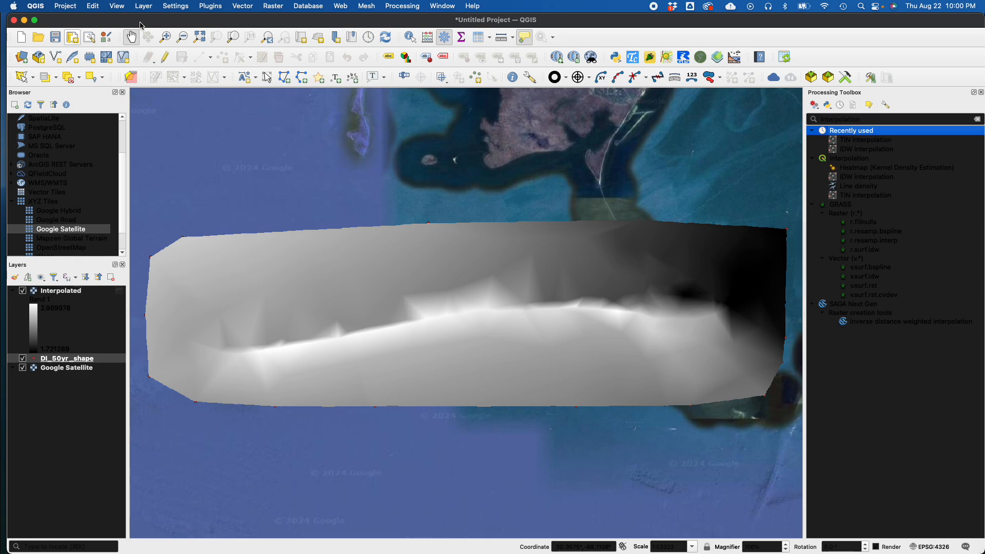
click(24, 21)
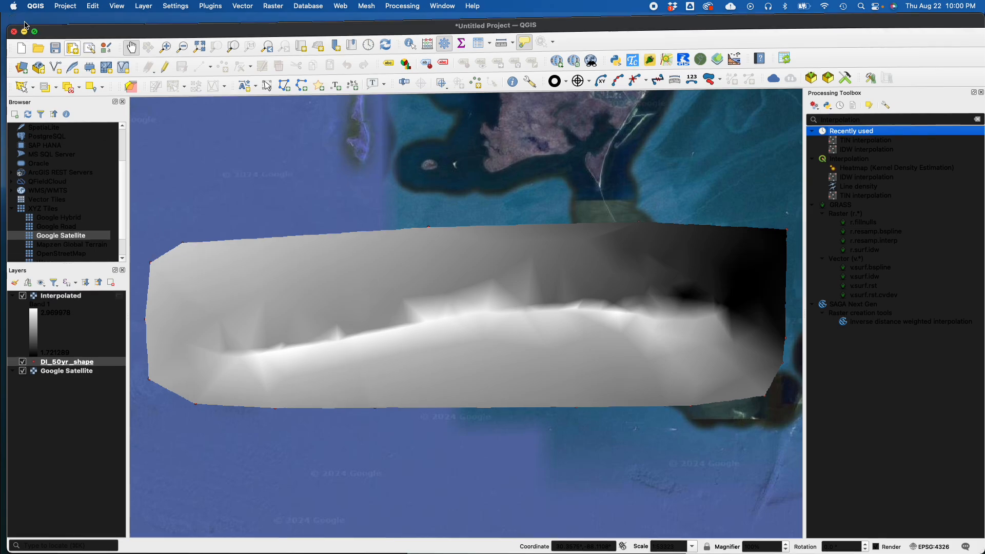
mouse_move(3, 464)
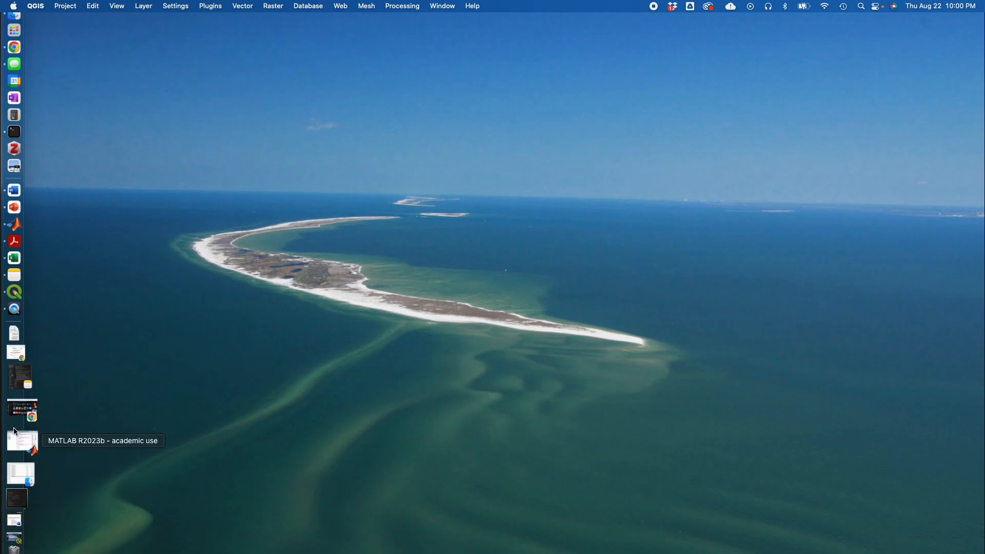
click(22, 507)
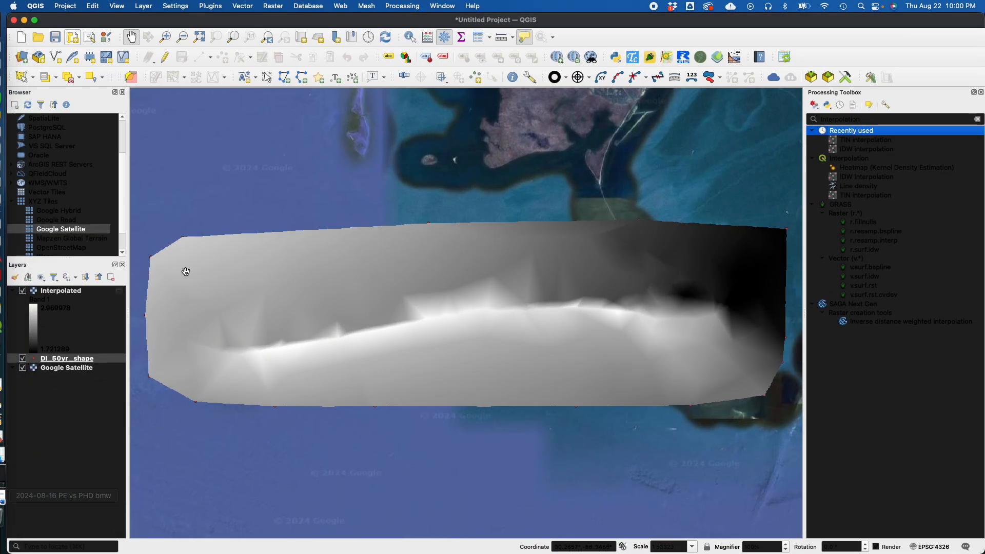
drag(96, 16, 91, 13)
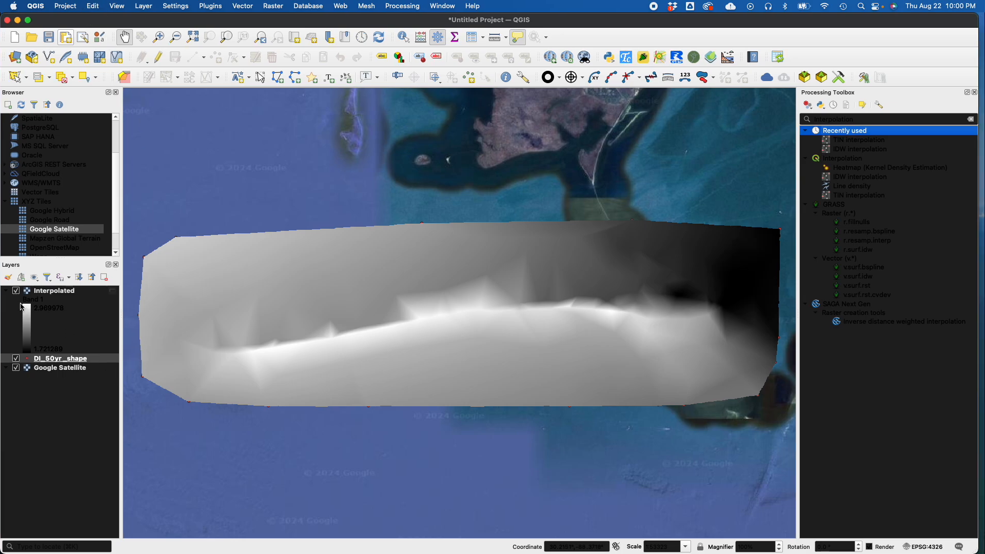
Collapse the Interpolated layer's legend and open the settings for saving that raster layer to a file.
click(5, 290)
click(41, 292)
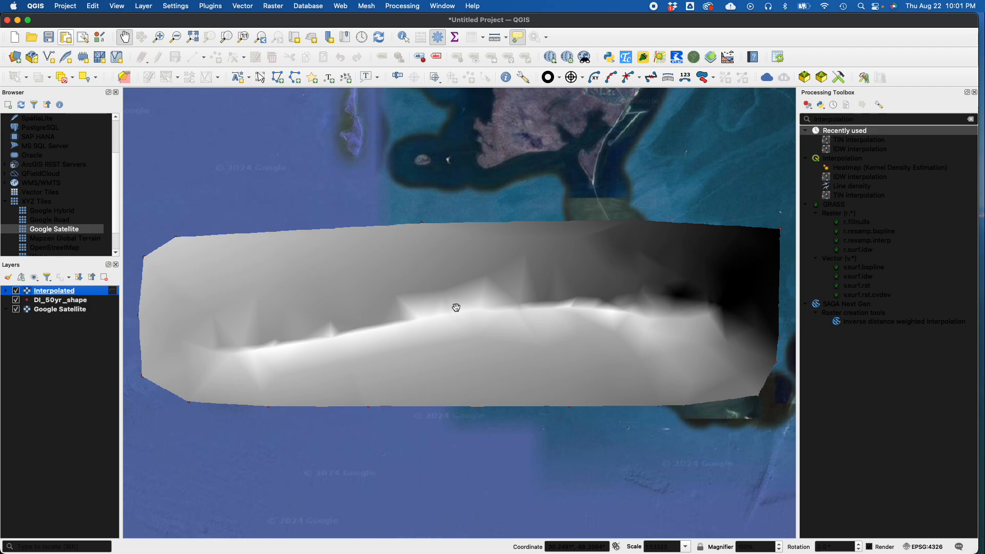
right_click(52, 296)
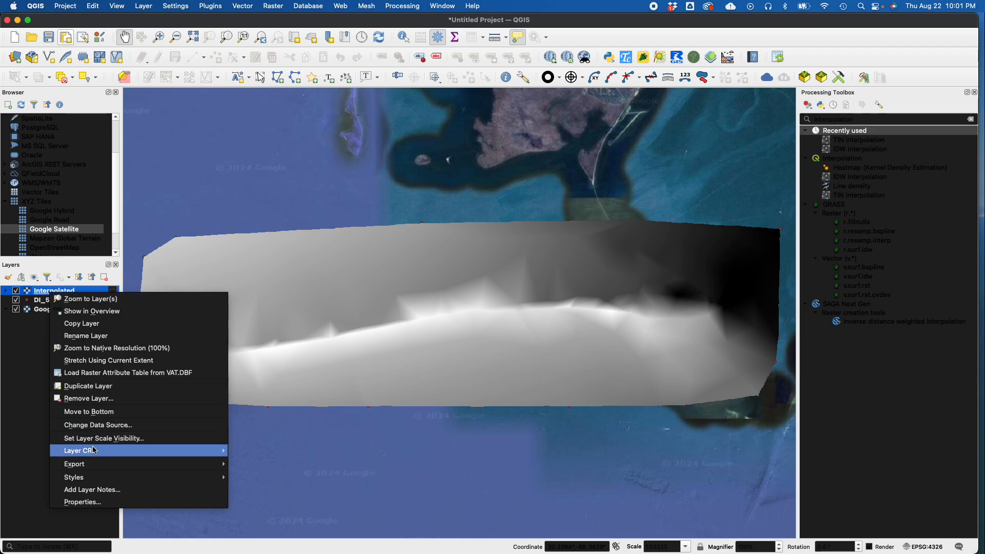
mouse_move(99, 464)
click(256, 465)
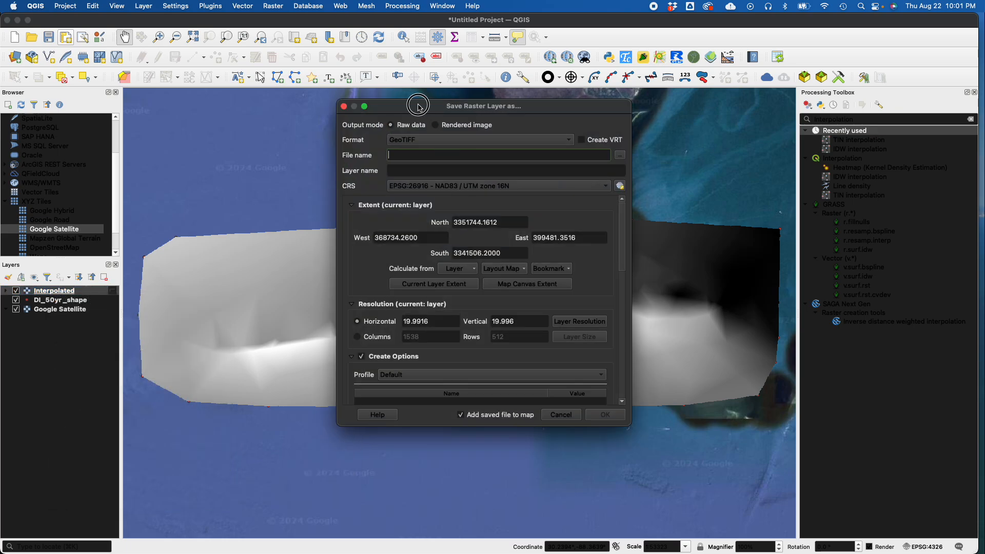
drag(417, 107, 392, 106)
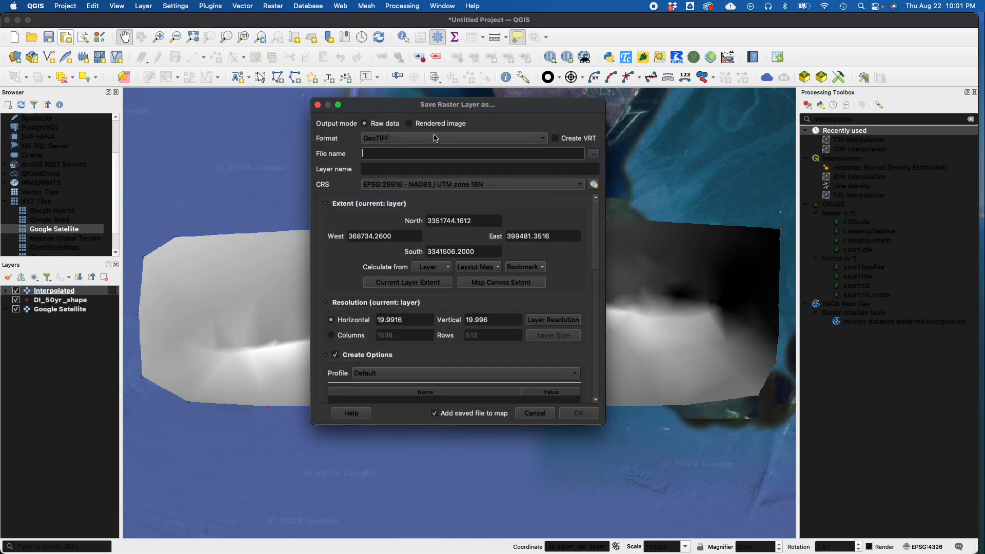
Save the Interpolated raster as the GeoTIFF DI_50yr_SWL_20m with raw data output, adding the saved file to the map.
click(596, 155)
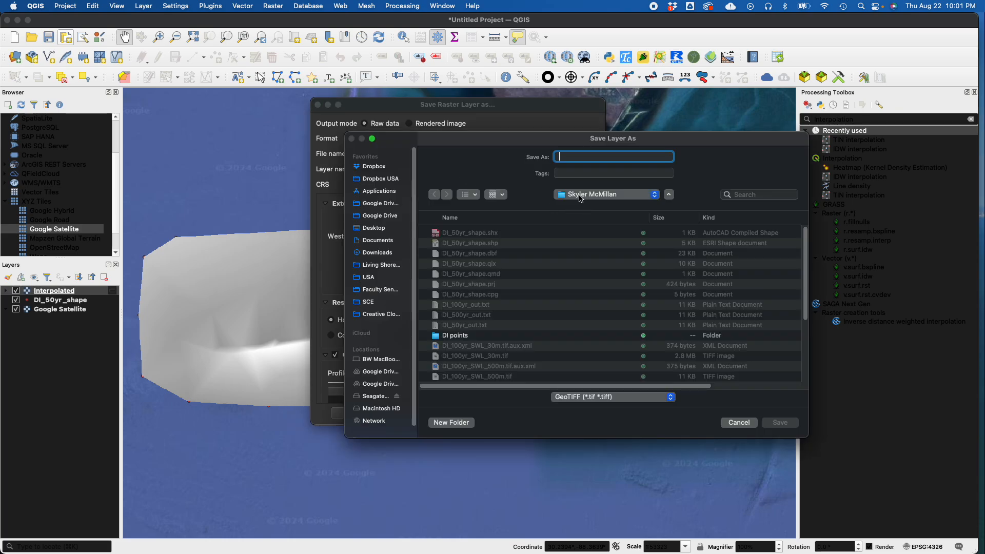
text(DI_50yr)
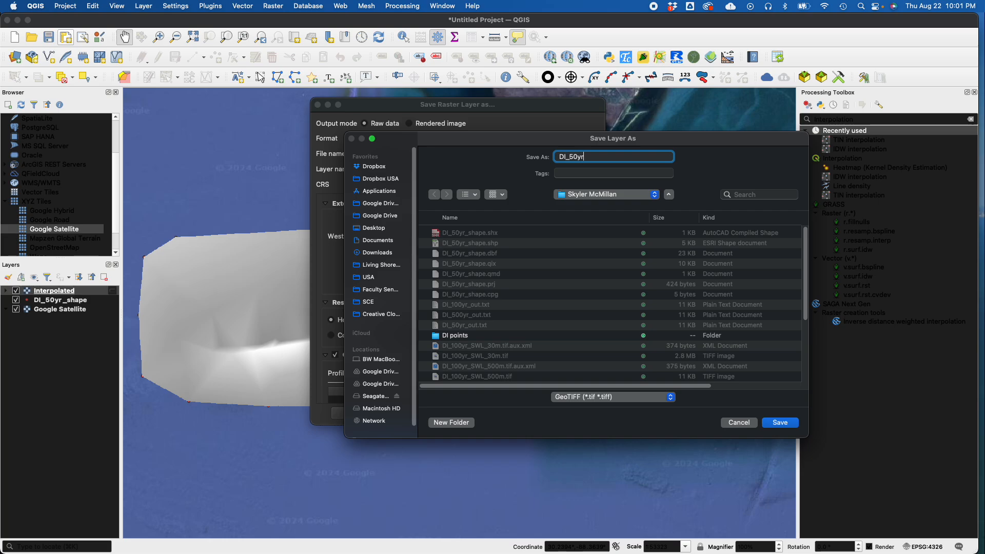
text(_SWL_20m)
click(779, 423)
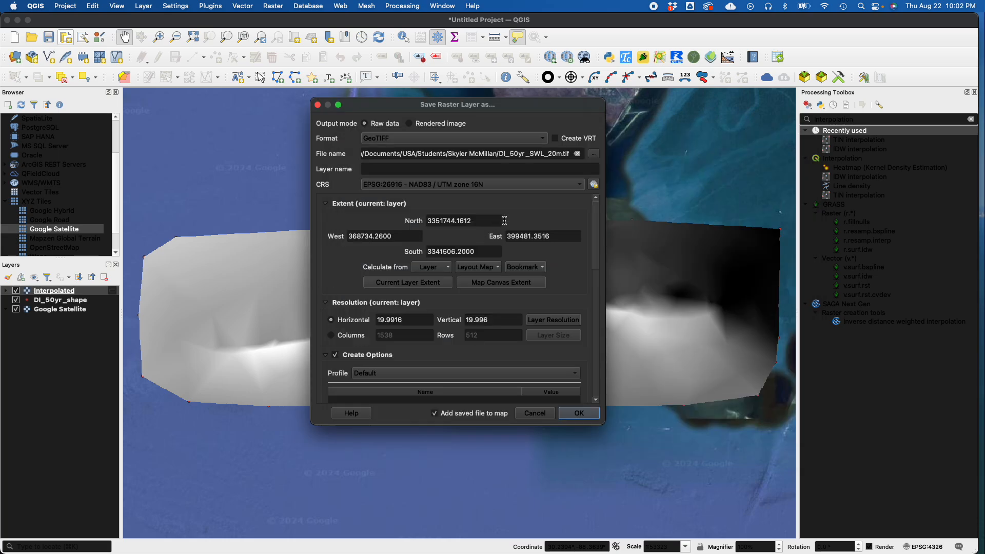
scroll(597, 235, down, 3)
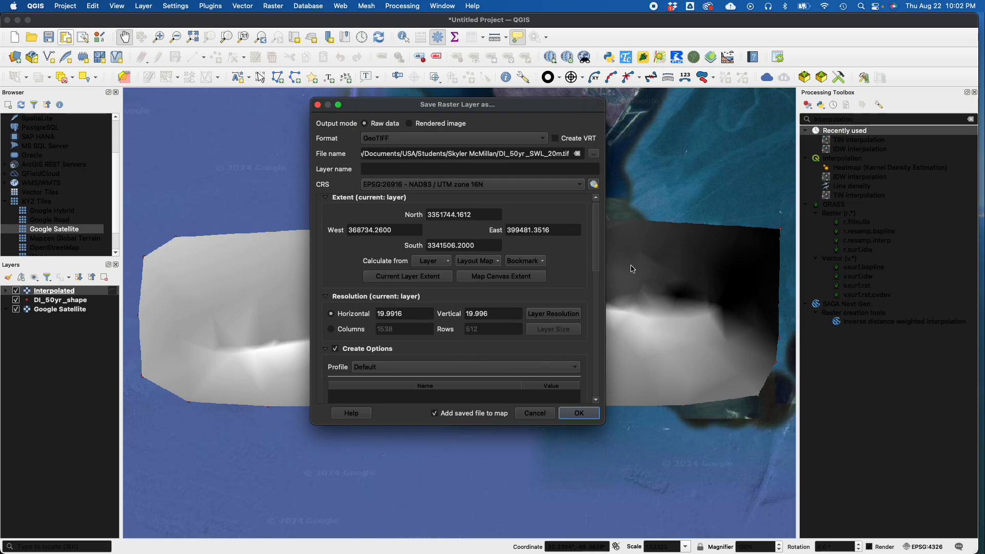
drag(597, 252, 600, 376)
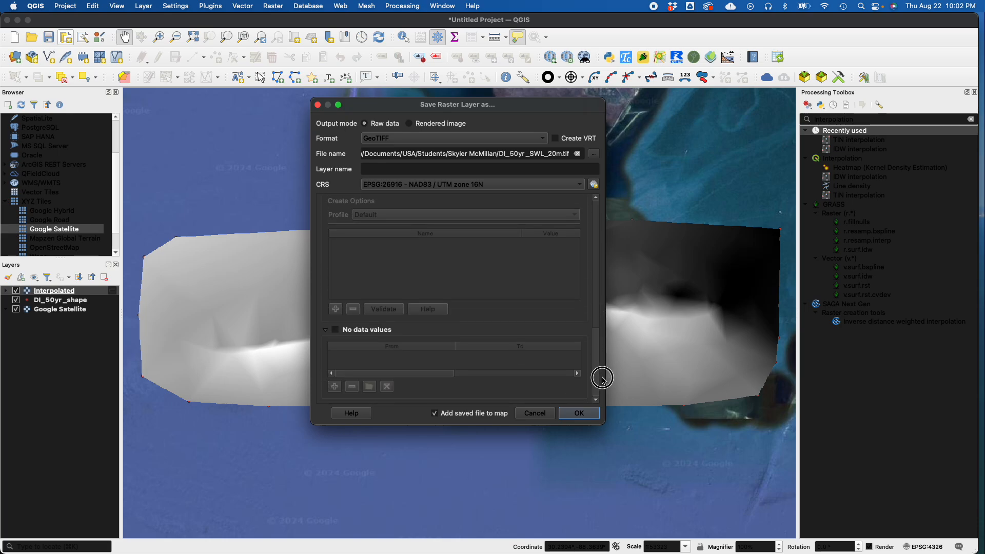
click(577, 413)
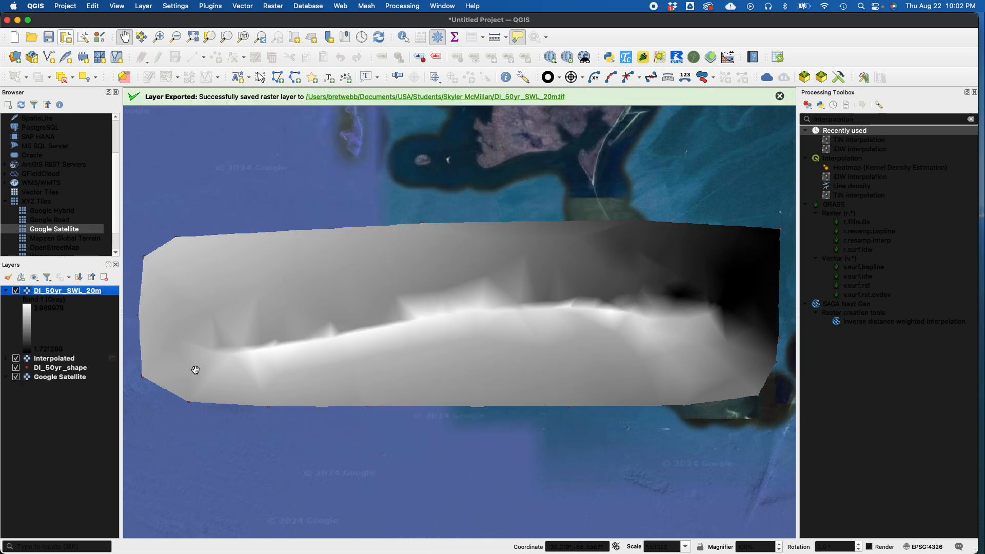
Remove the temporary Interpolated layer and collapse the legend of the DI_50yr_SWL_20m layer.
click(48, 357)
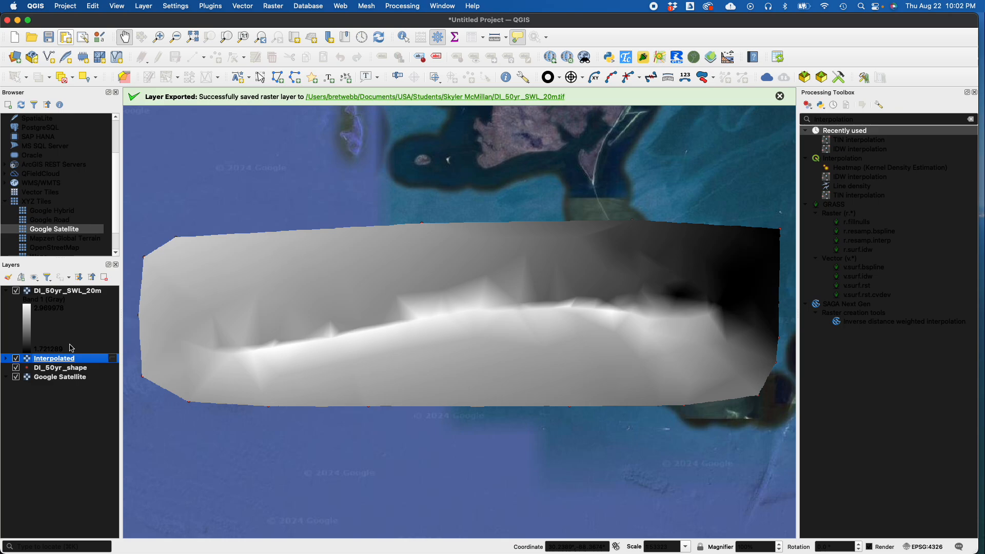
click(105, 279)
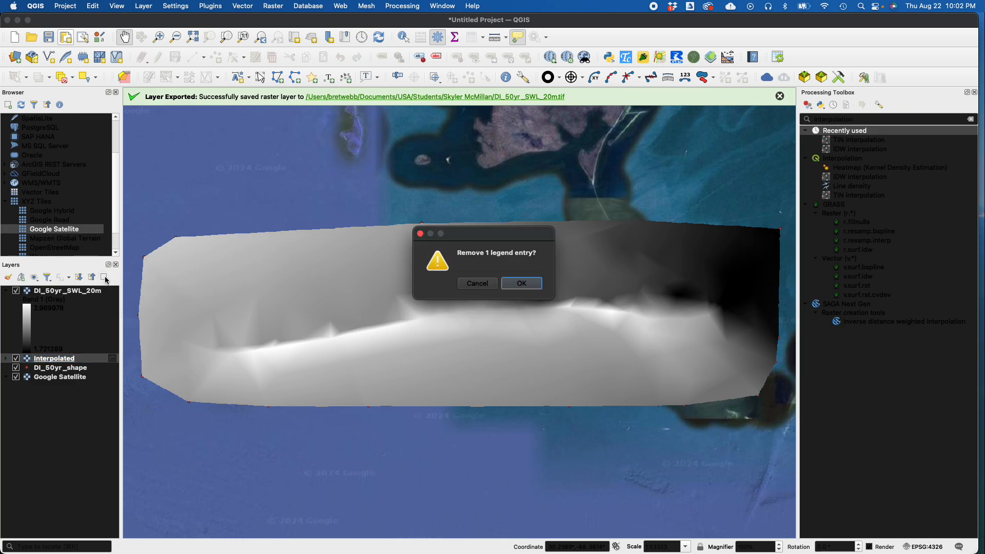
key(Return)
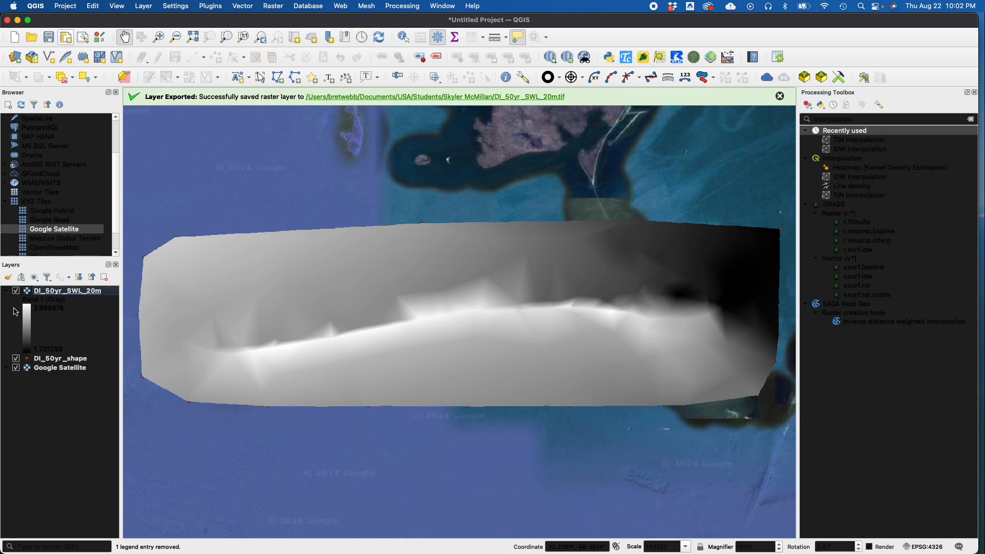
click(5, 290)
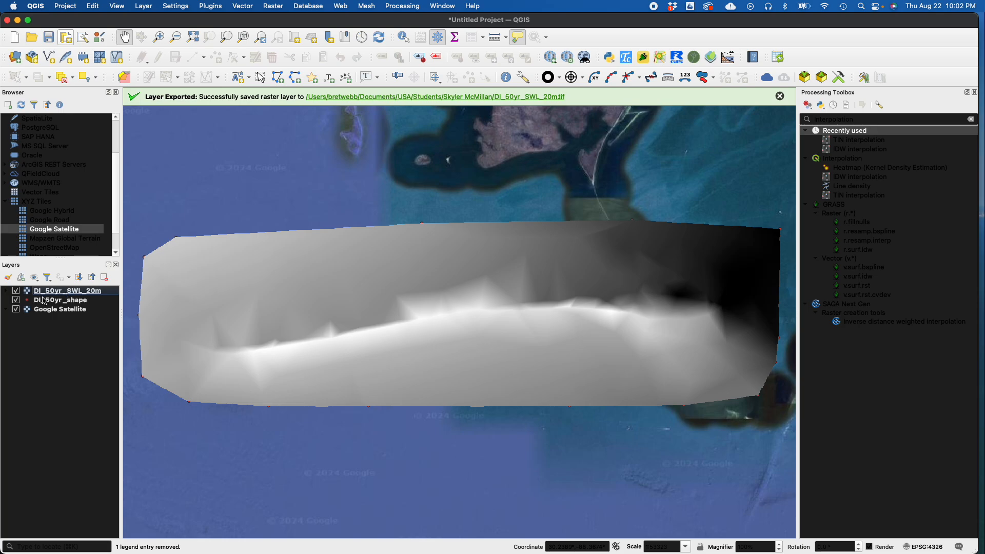
Move the DI_50yr_shape point layer above the DI_50yr_SWL_20m raster in the layer order.
drag(51, 298, 51, 287)
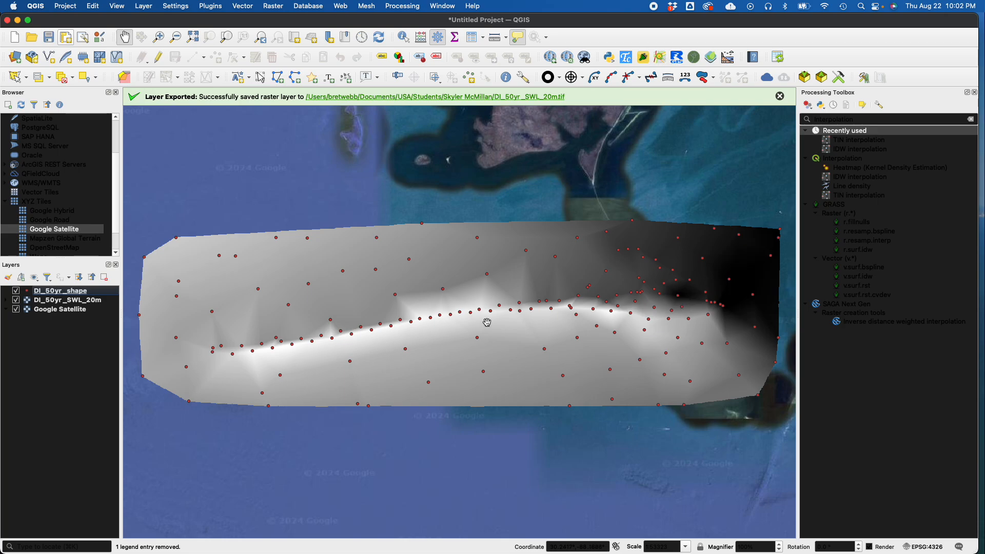
Identify a DI_50yr_shape point along the bright central ridge of the raster to read its SWL attribute.
scroll(470, 316, up, 1)
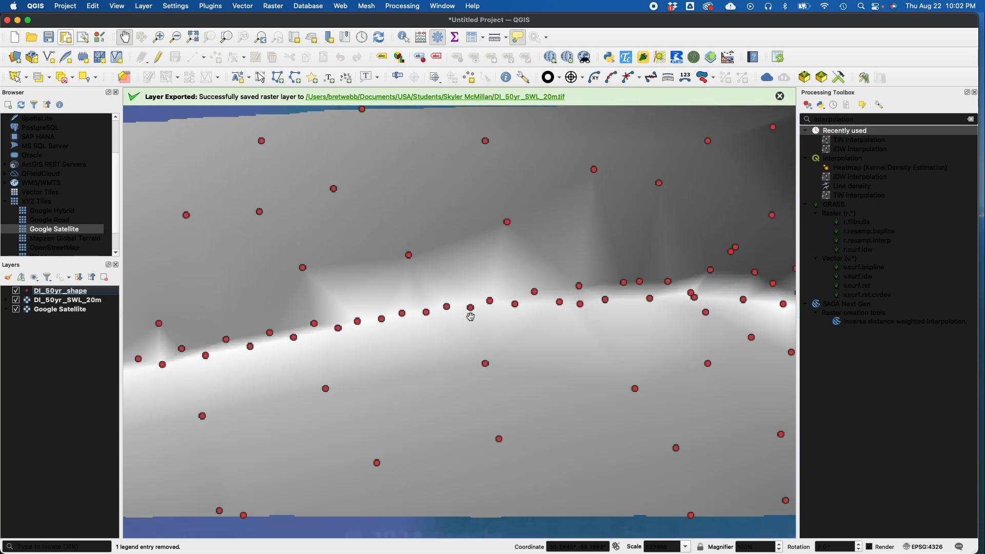
scroll(519, 302, up, 1)
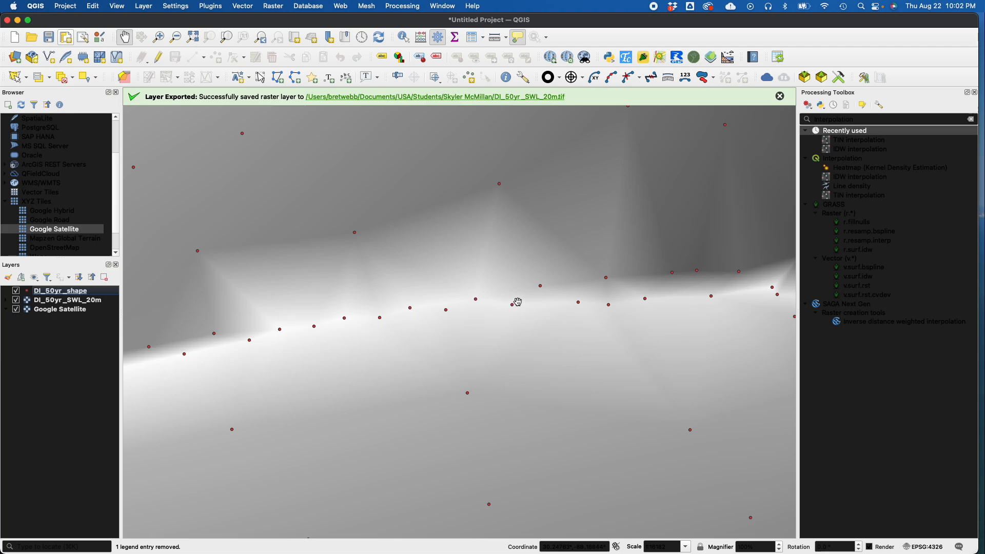
scroll(520, 301, up, 1)
drag(525, 301, 462, 334)
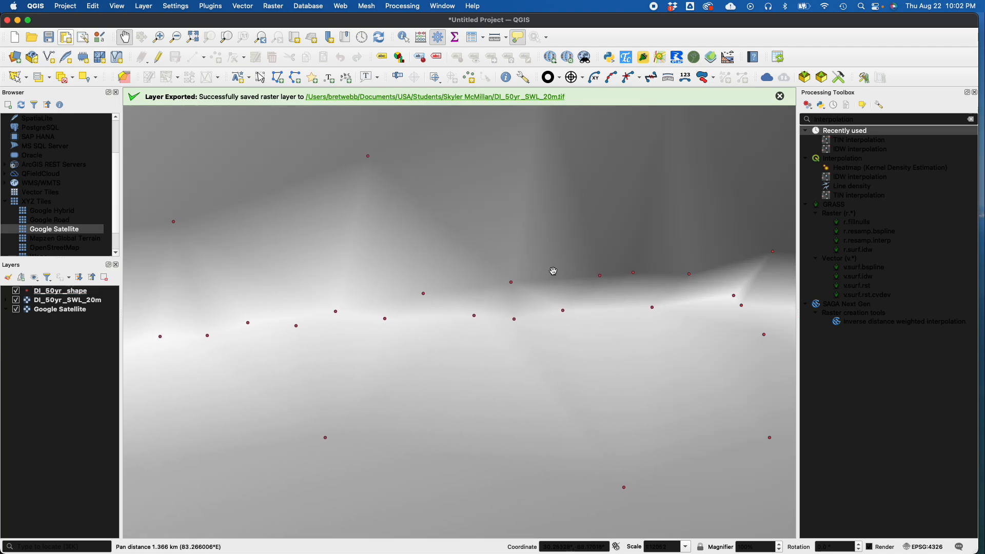
click(56, 292)
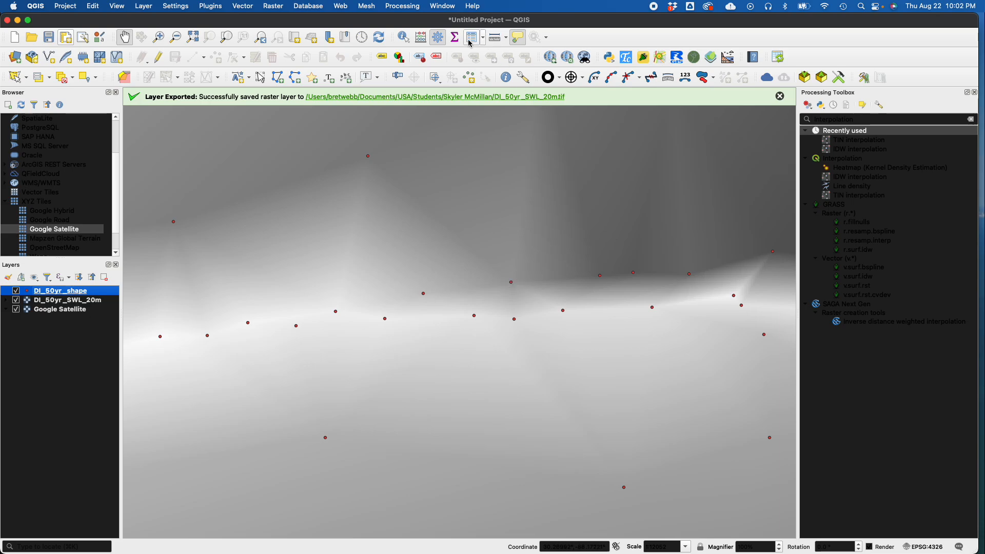
click(405, 40)
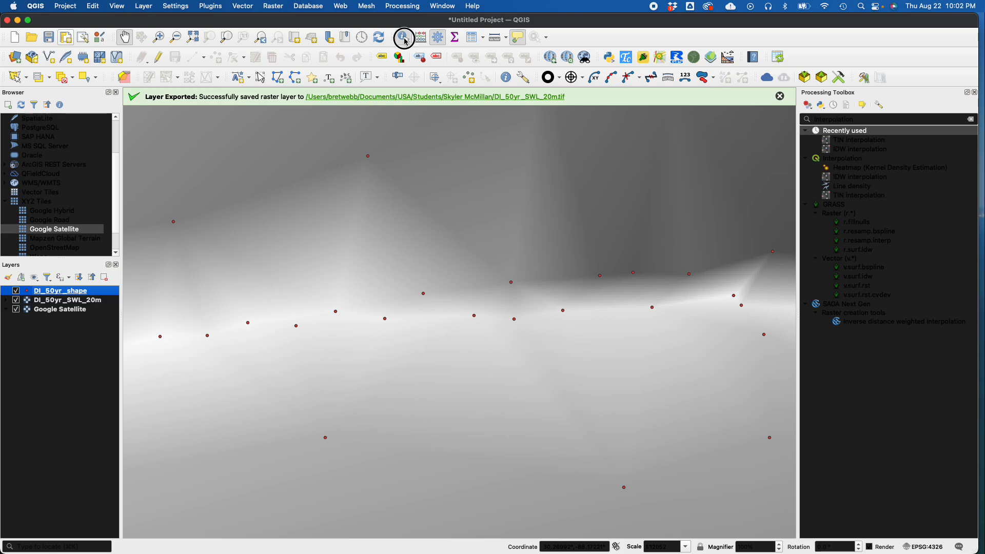
click(511, 282)
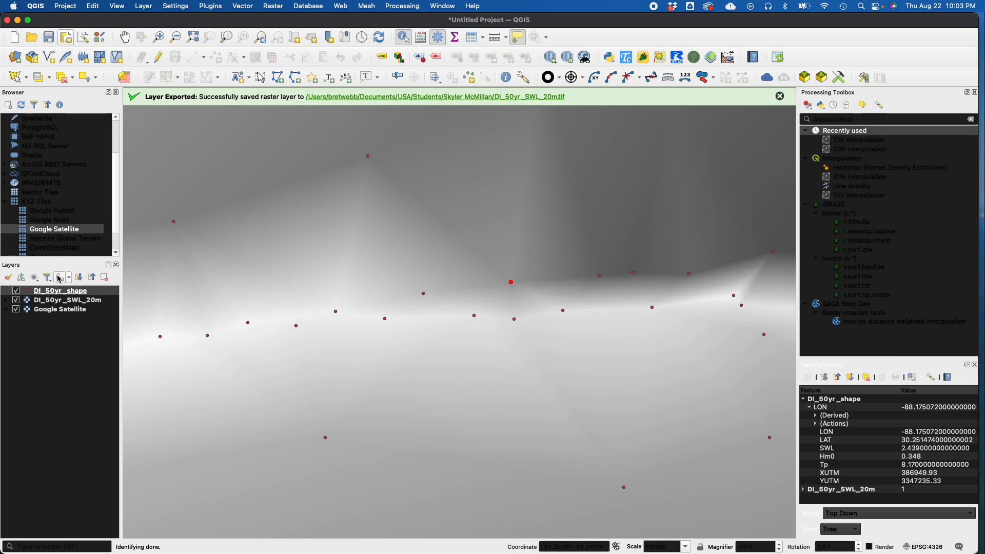
Identify the DI_50yr_SWL_20m raster at and around the same point to compare its Band 1 value with the point's SWL.
click(65, 302)
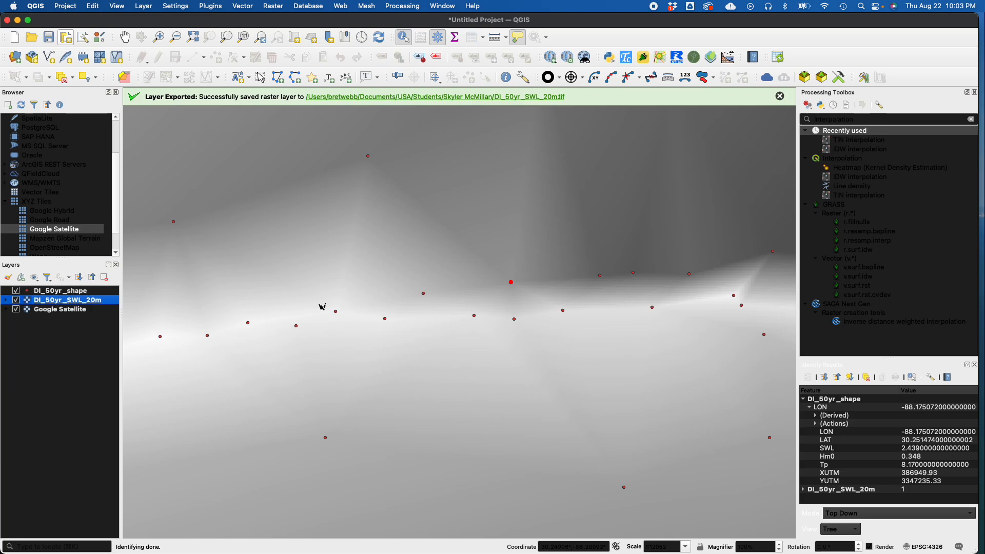
click(514, 286)
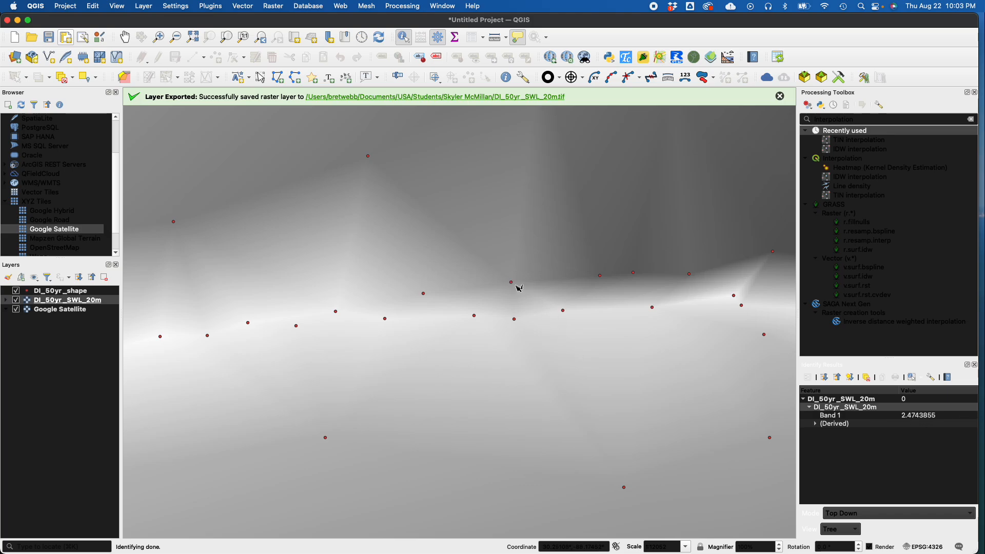
scroll(516, 286, up, 2)
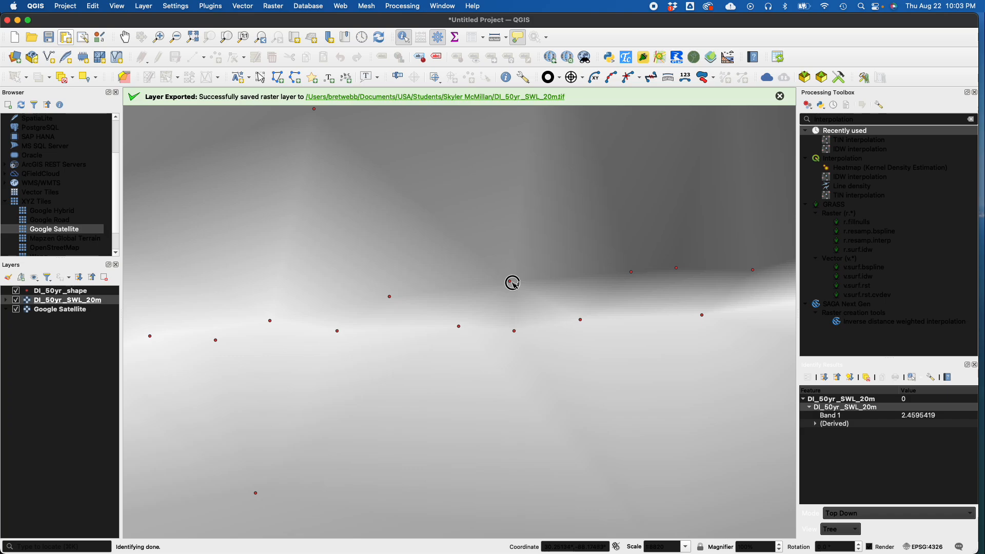
click(512, 282)
click(514, 287)
scroll(451, 334, down, 2)
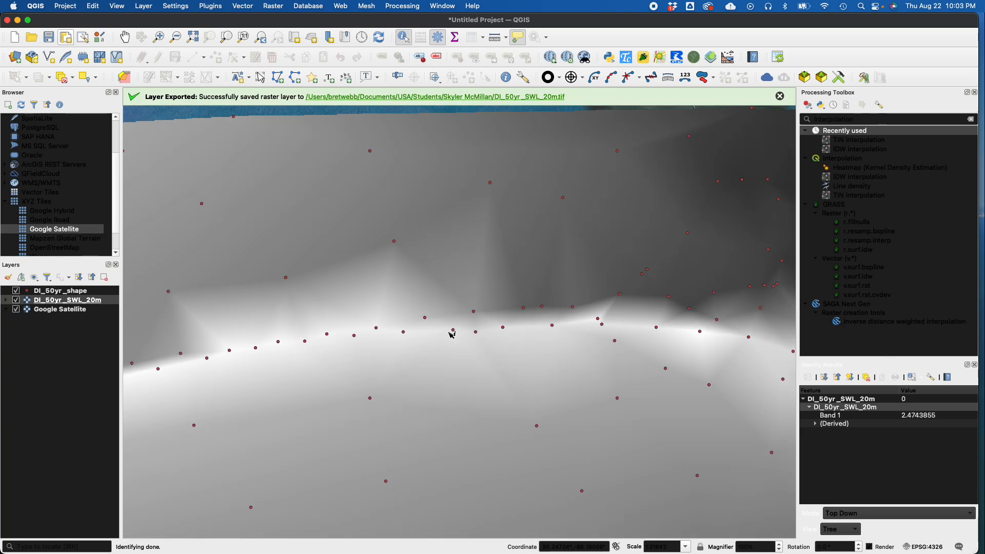
scroll(452, 334, down, 2)
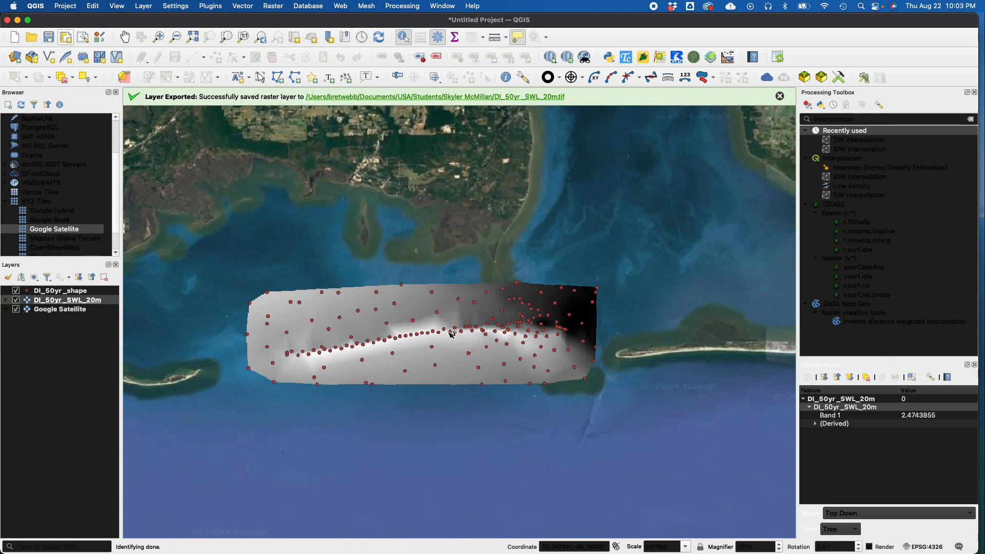
scroll(452, 334, up, 1)
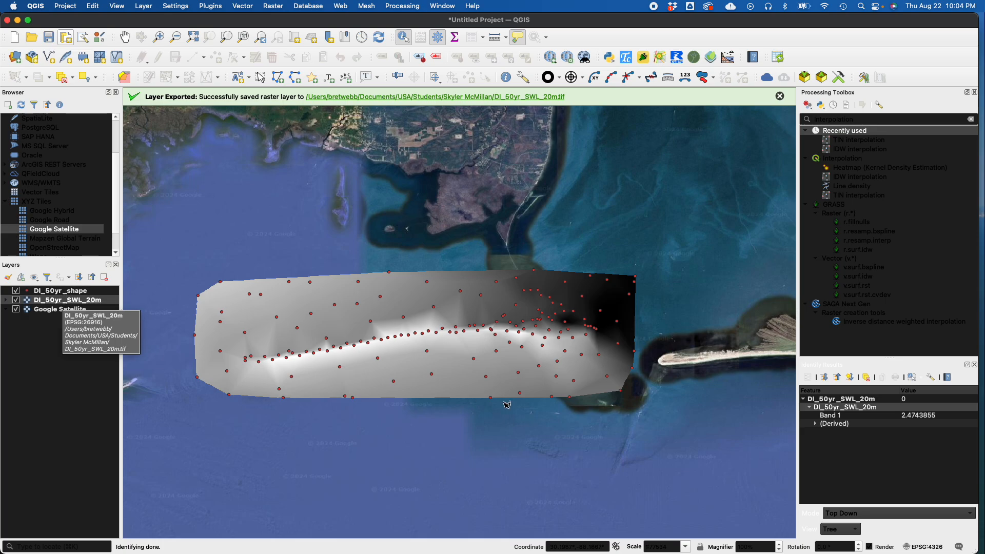
scroll(386, 316, up, 2)
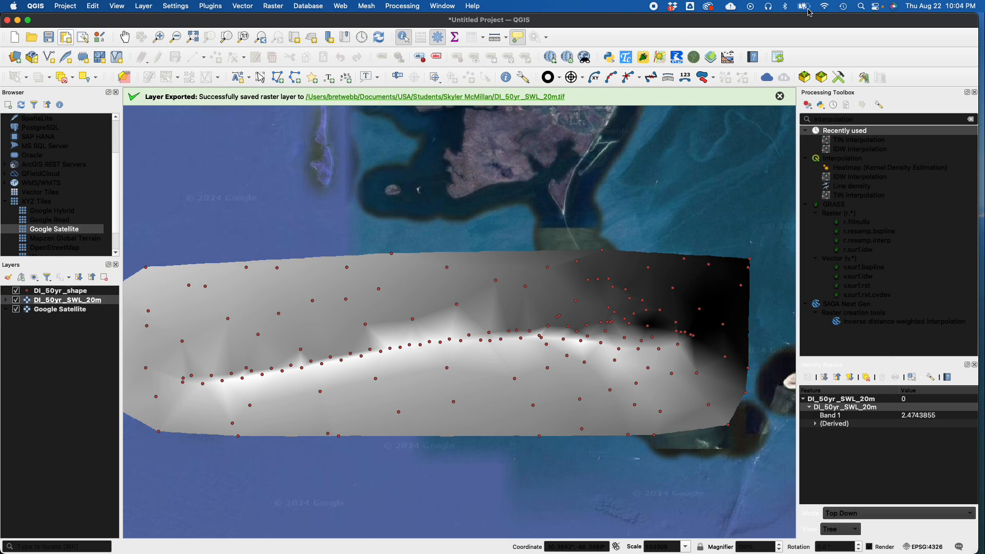
click(881, 7)
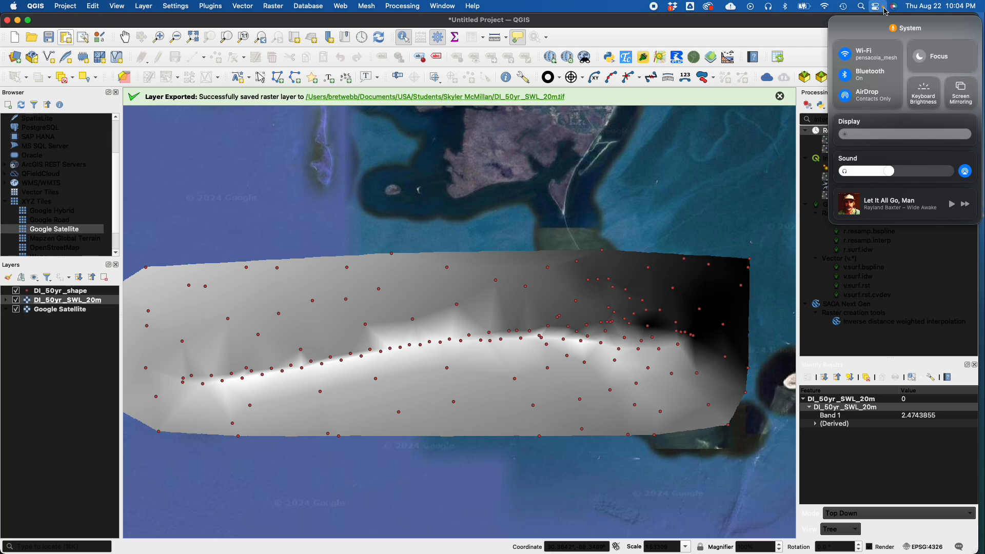
click(883, 8)
click(751, 7)
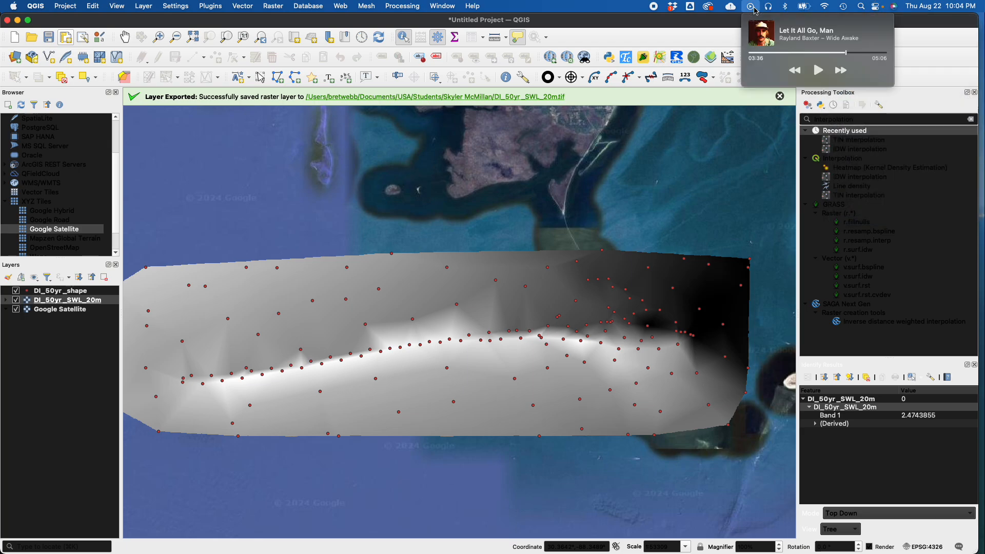